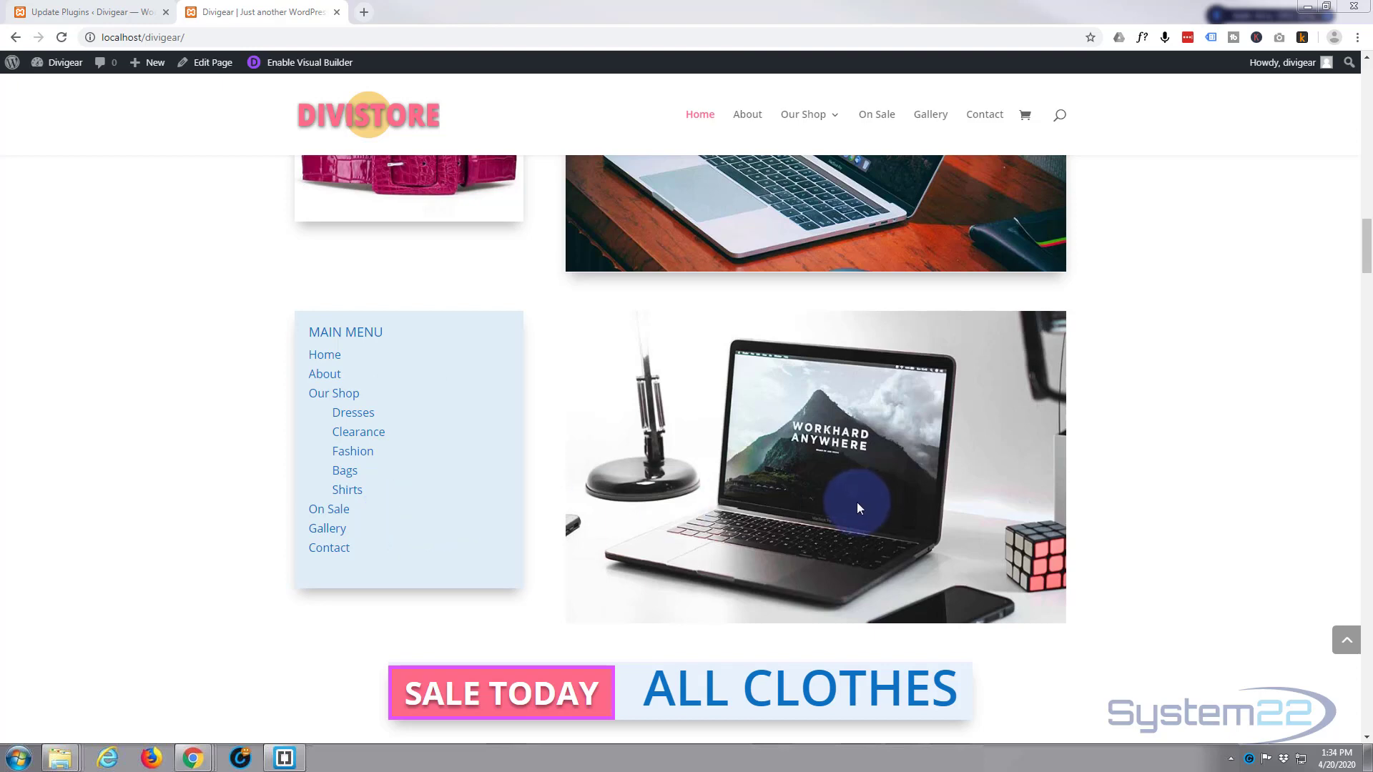
# Step: Enable the Visual Builder on the Divigear home page
pyautogui.click(306, 65)
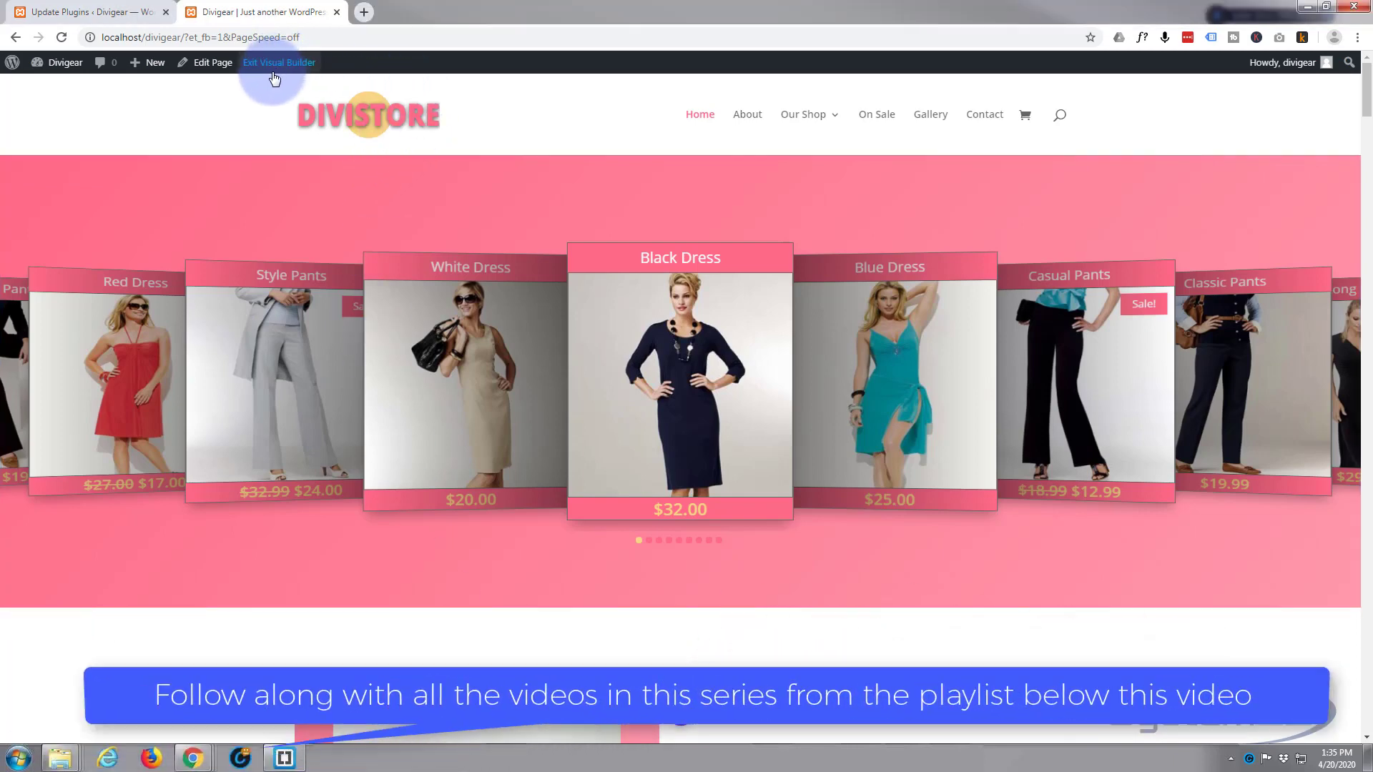
# Step: Delete the light-blue Main Menu module beside the laptop image
pyautogui.scroll(-15, 251, 293)
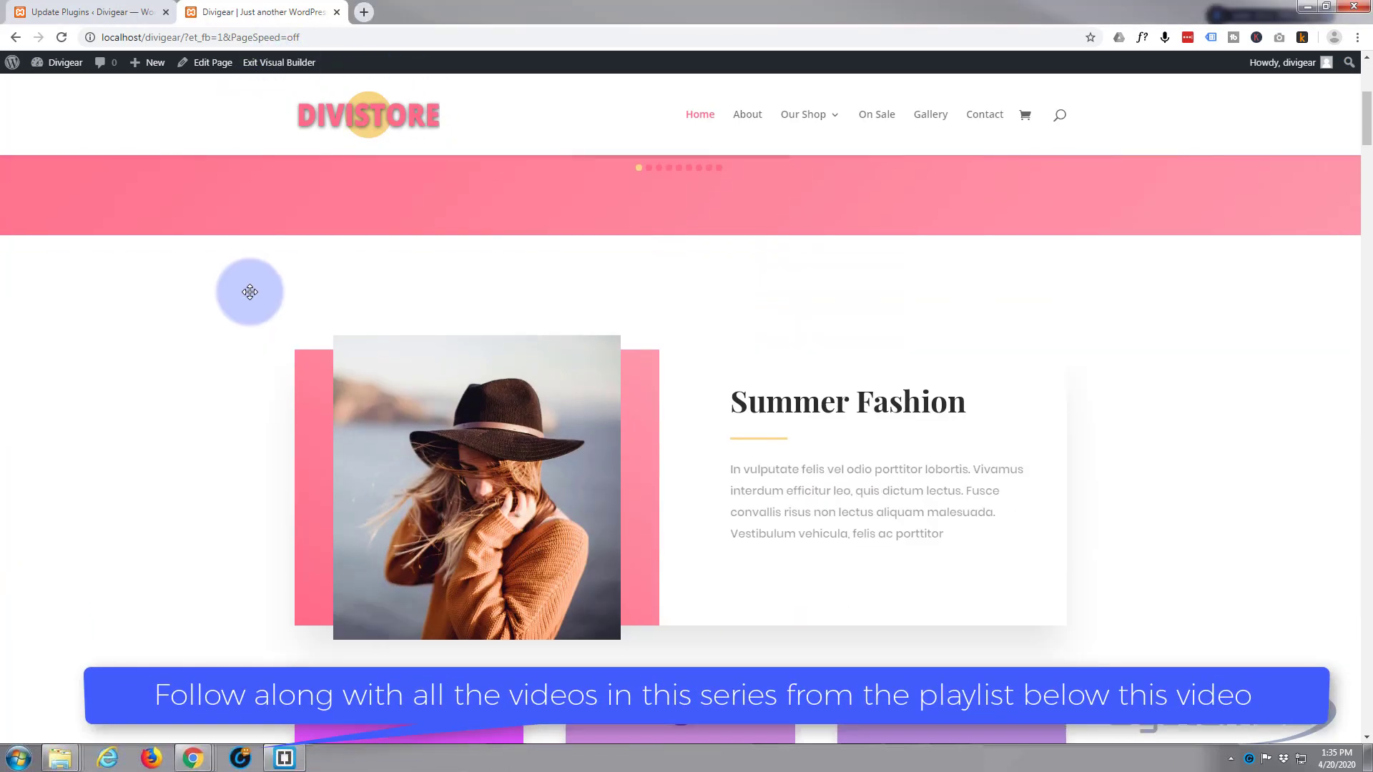
pyautogui.scroll(-12, 251, 293)
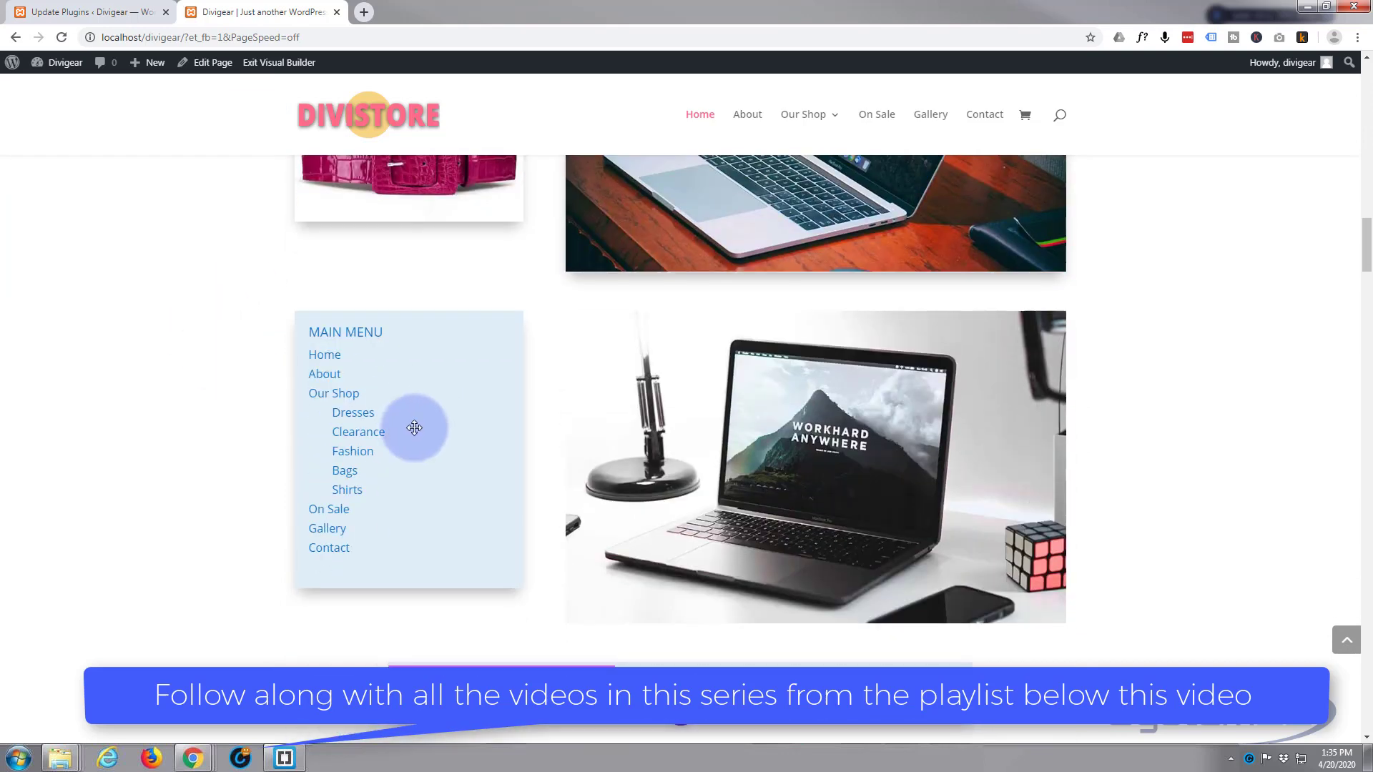
pyautogui.moveTo(417, 432)
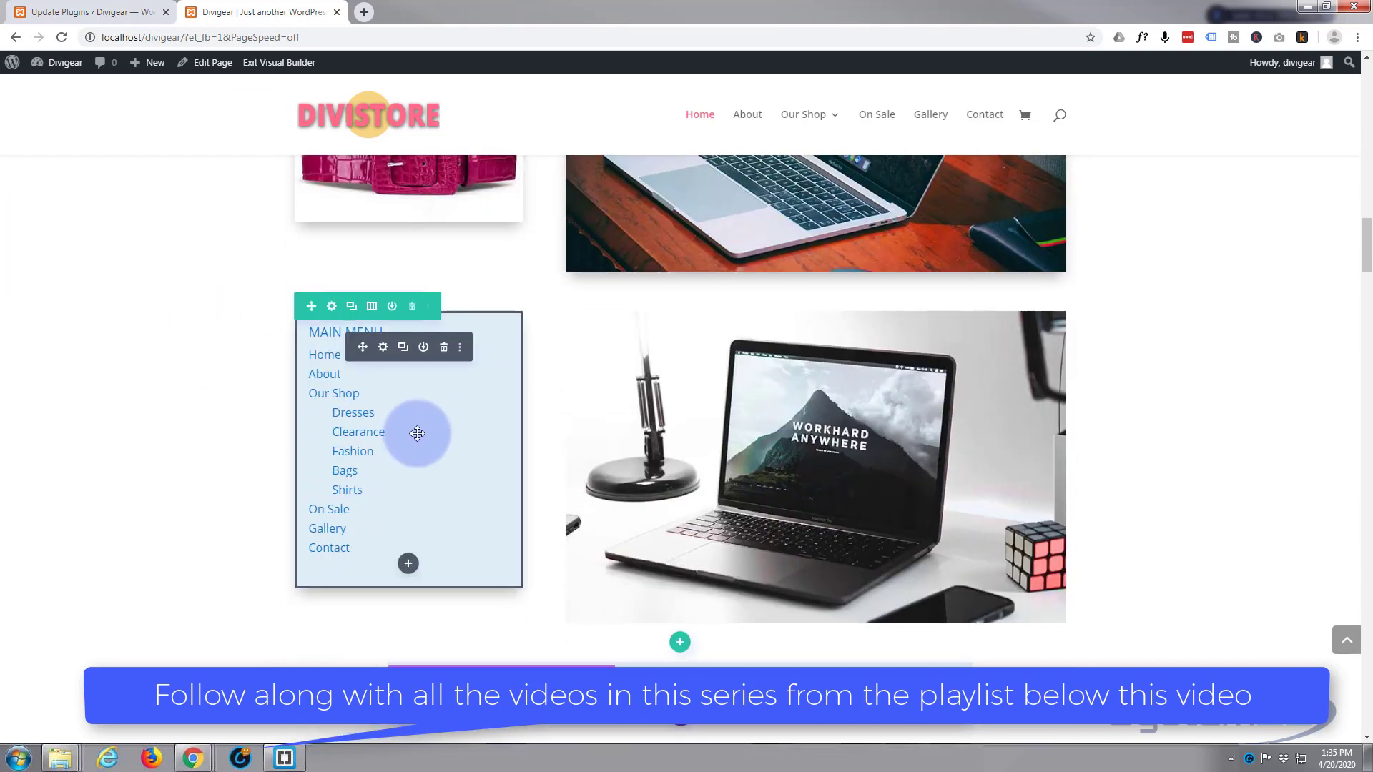
pyautogui.click(444, 349)
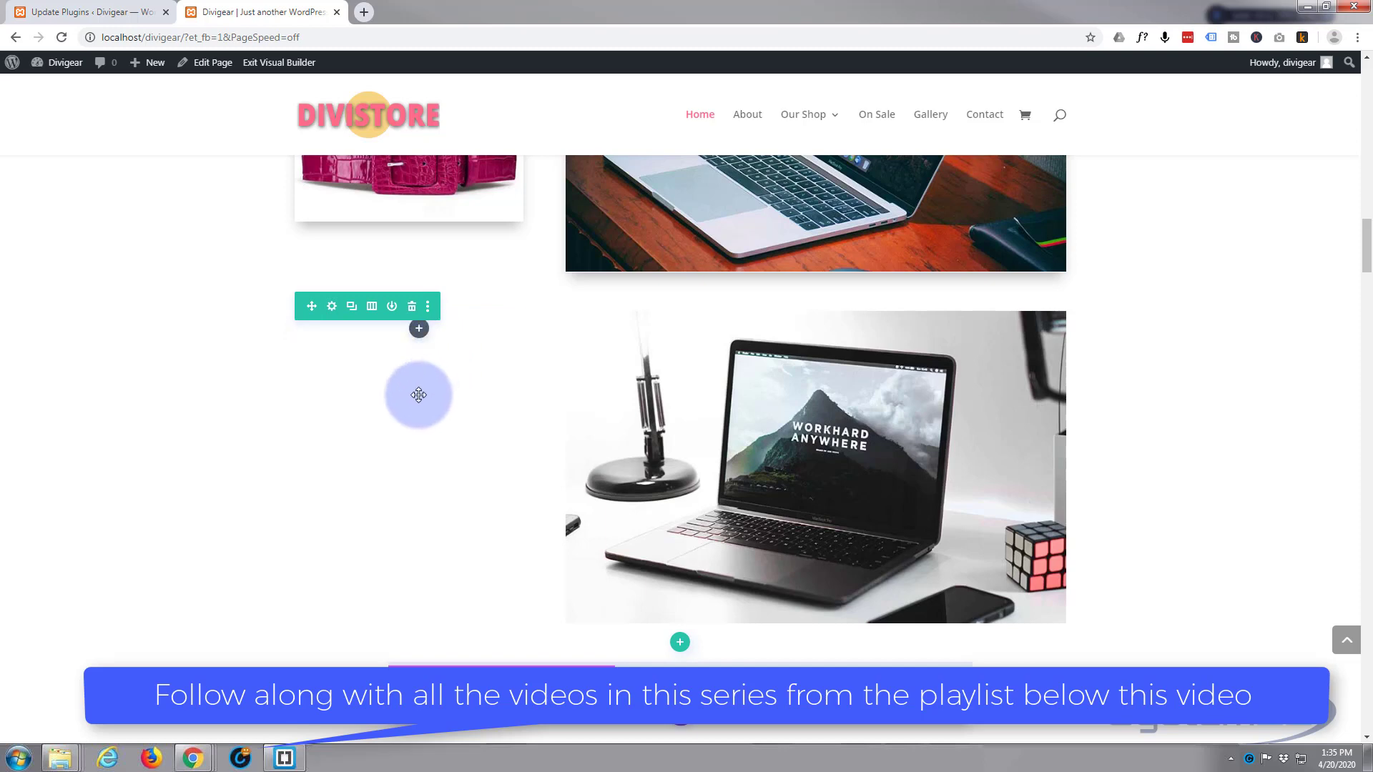
# Step: Insert a Supreme Menu module into the empty column beside the laptop image
pyautogui.click(419, 331)
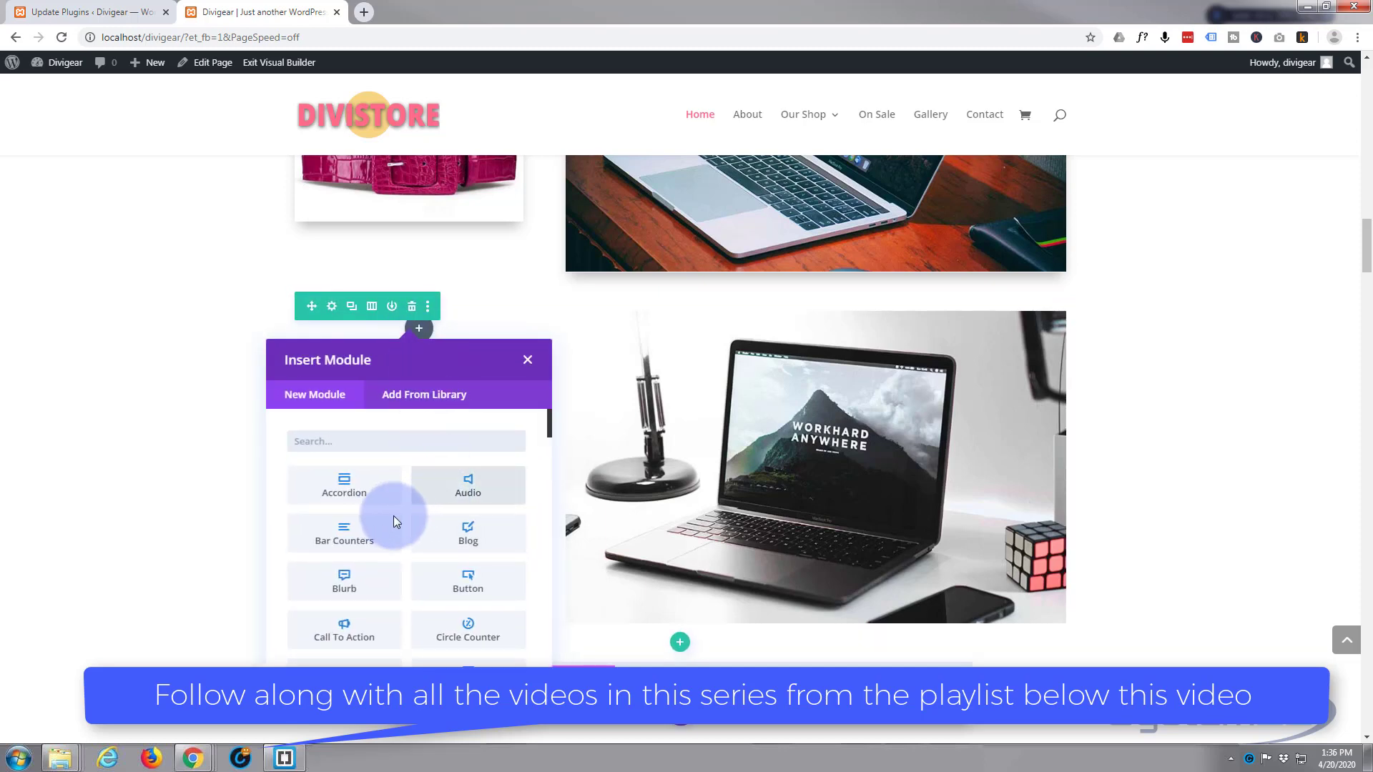
pyautogui.scroll(-5, 372, 504)
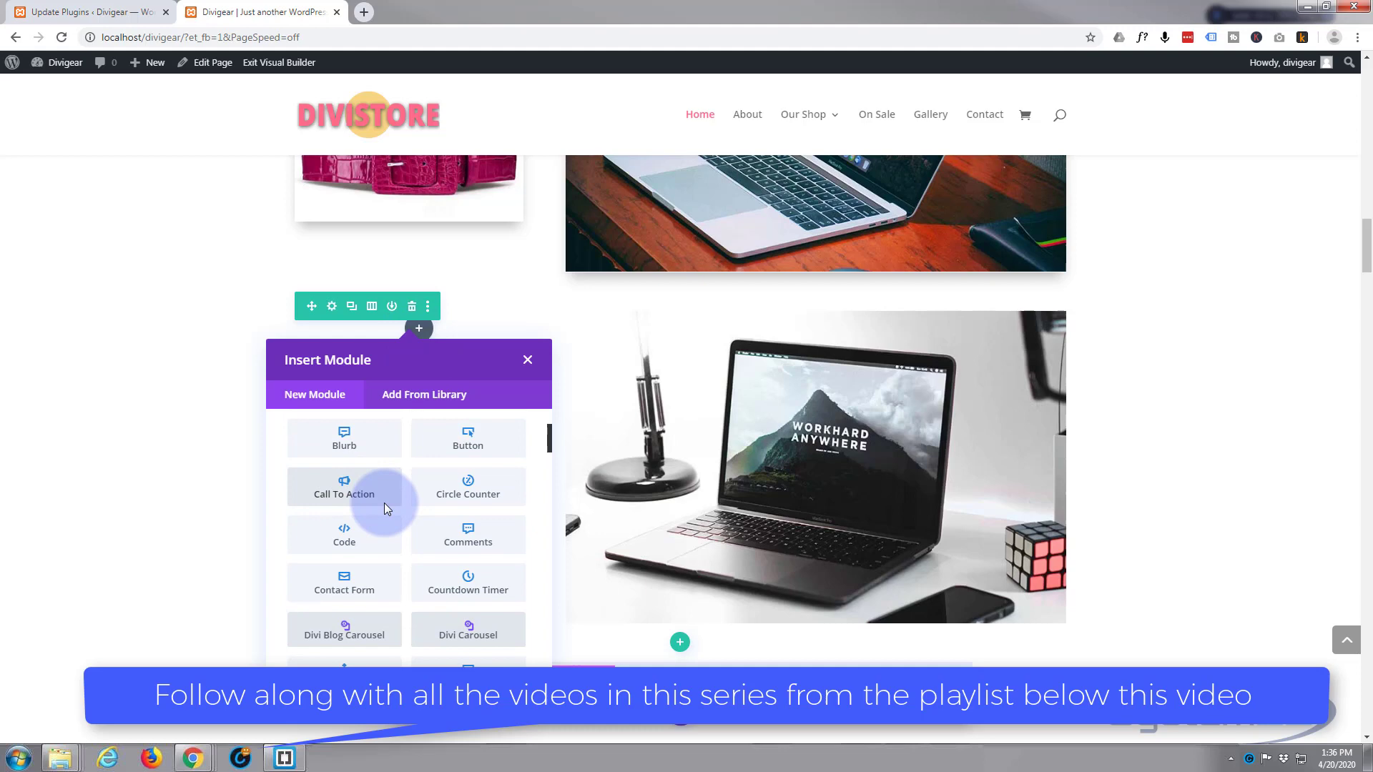
pyautogui.scroll(-5, 383, 504)
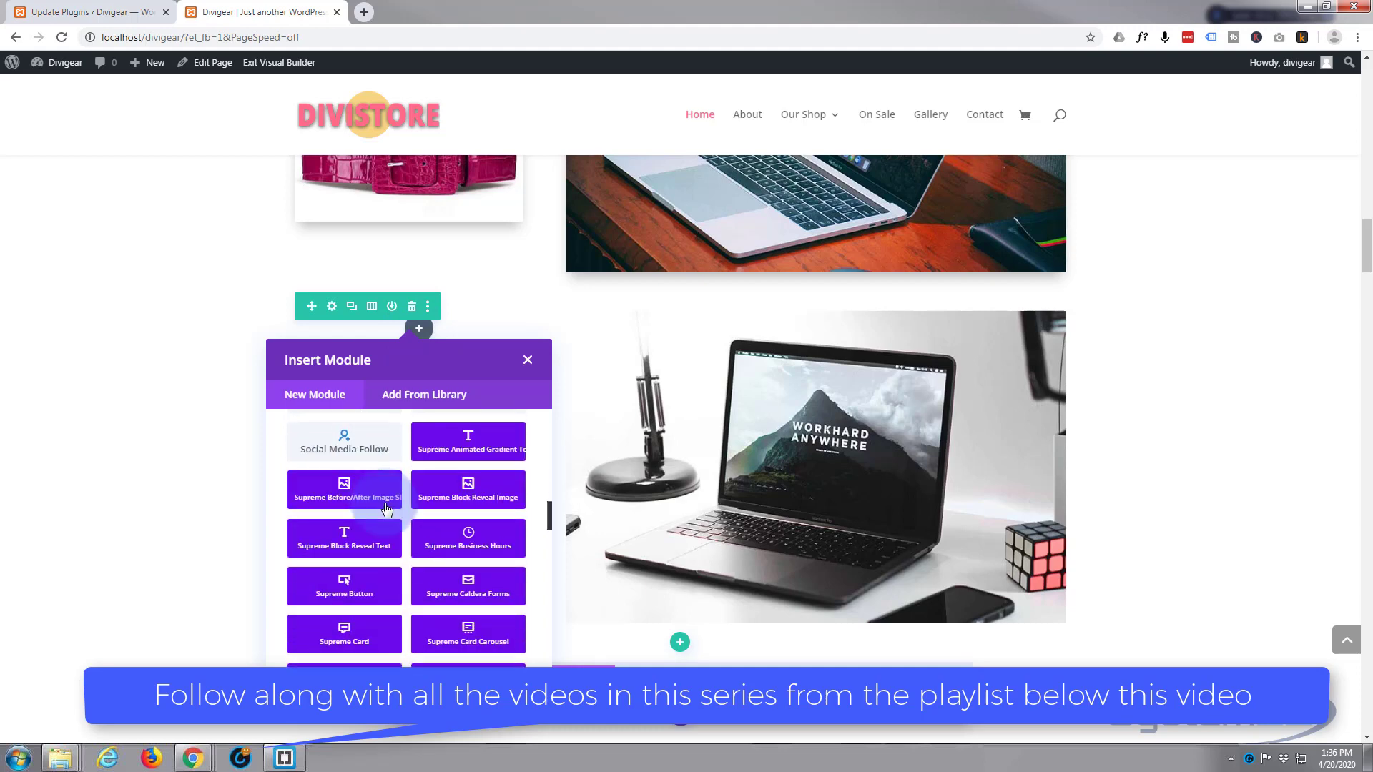
pyautogui.scroll(-5, 384, 508)
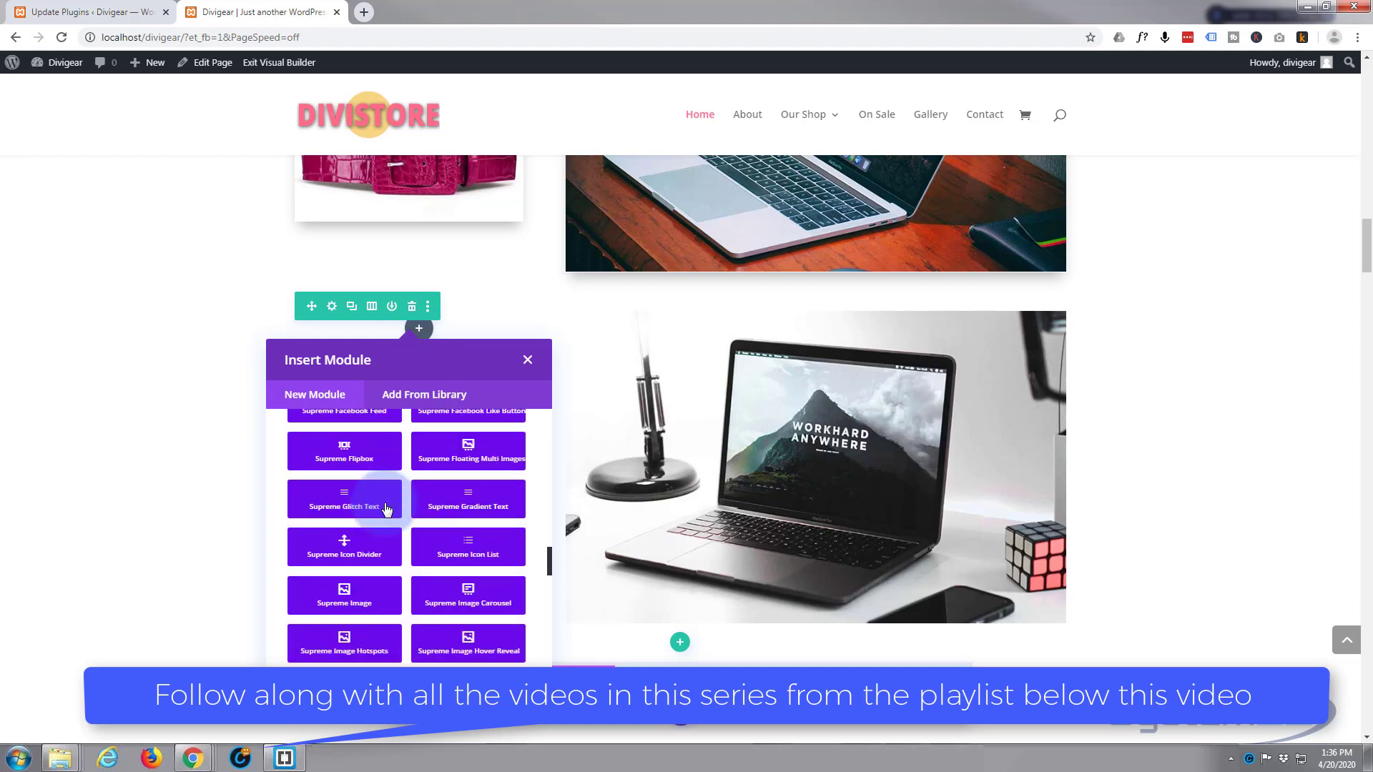
pyautogui.scroll(-5, 386, 508)
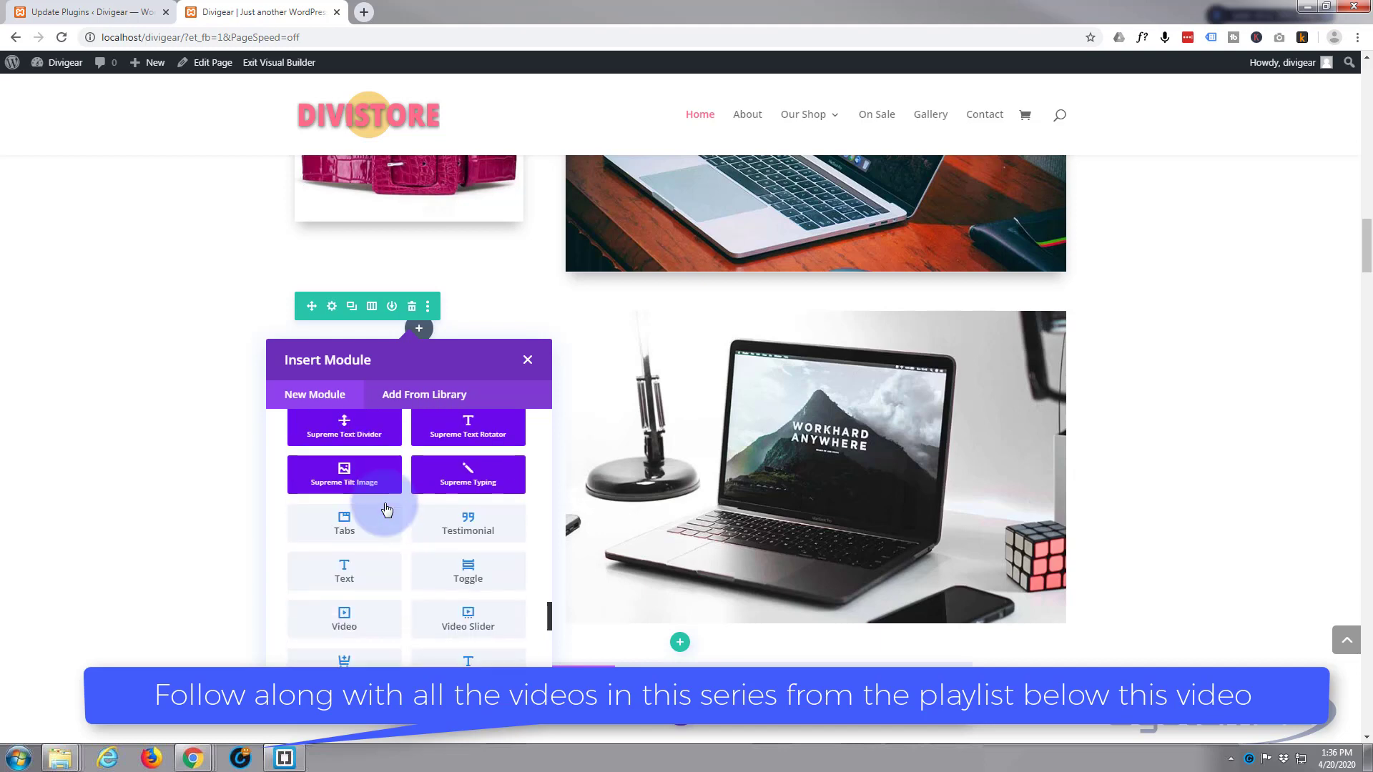
pyautogui.scroll(2, 386, 508)
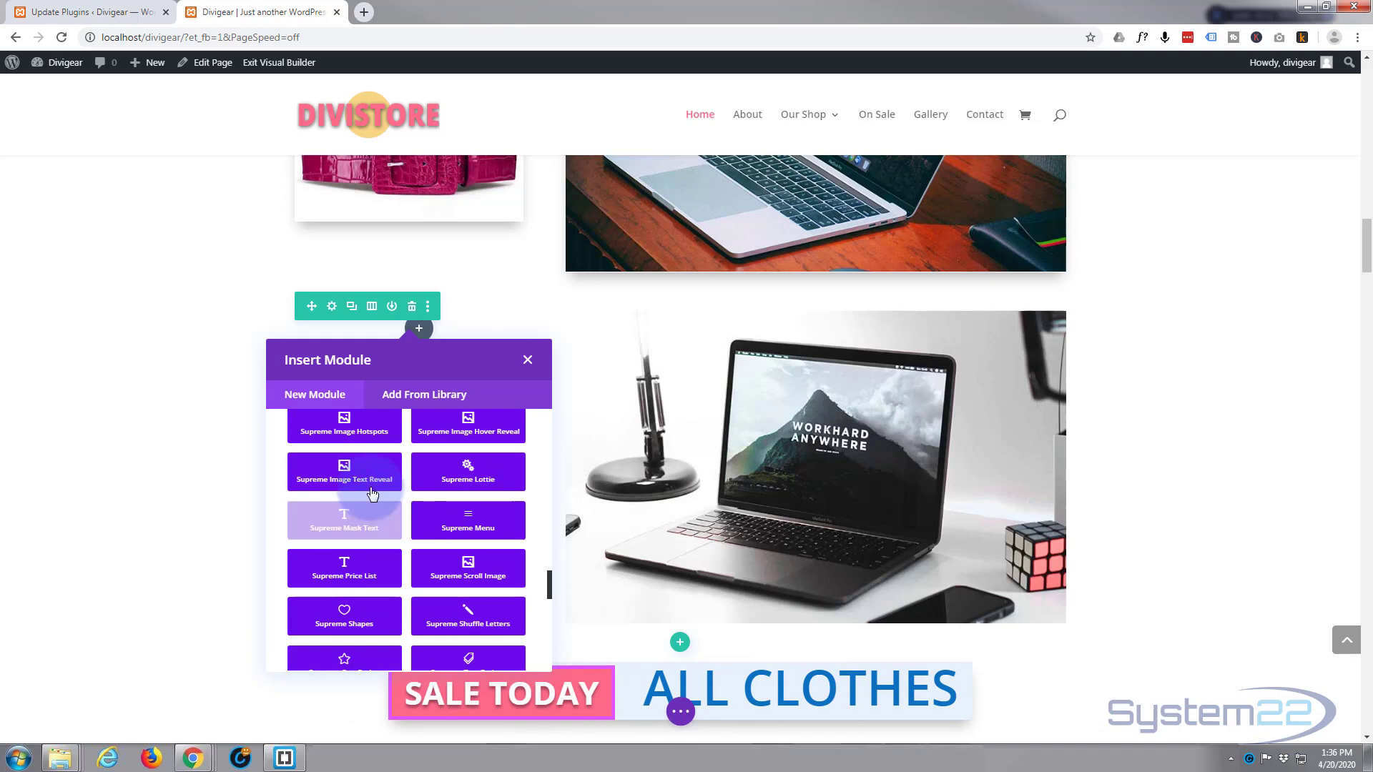
pyautogui.click(473, 525)
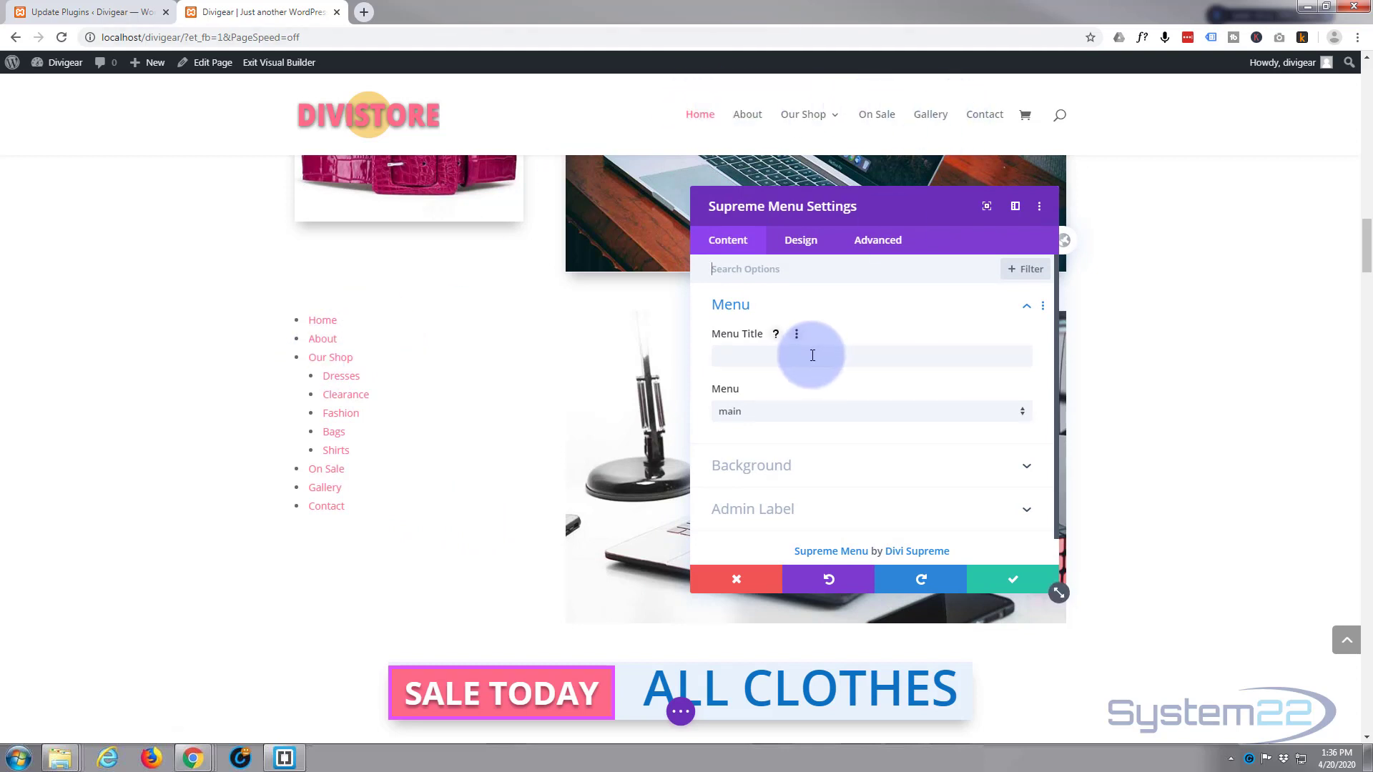
# Step: Title the menu 'Main Menu' and keep the 'main' menu selected
pyautogui.click(768, 355)
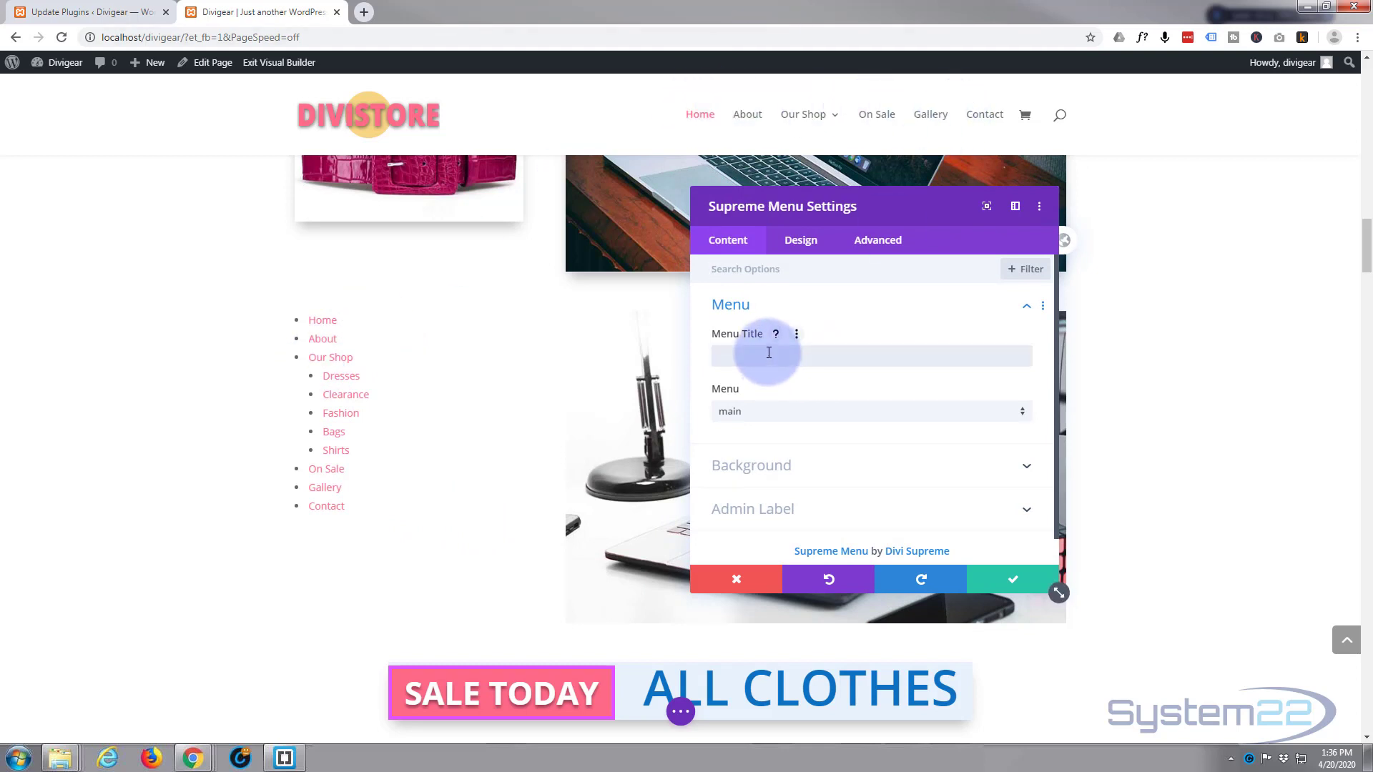
pyautogui.write('Main Menu')
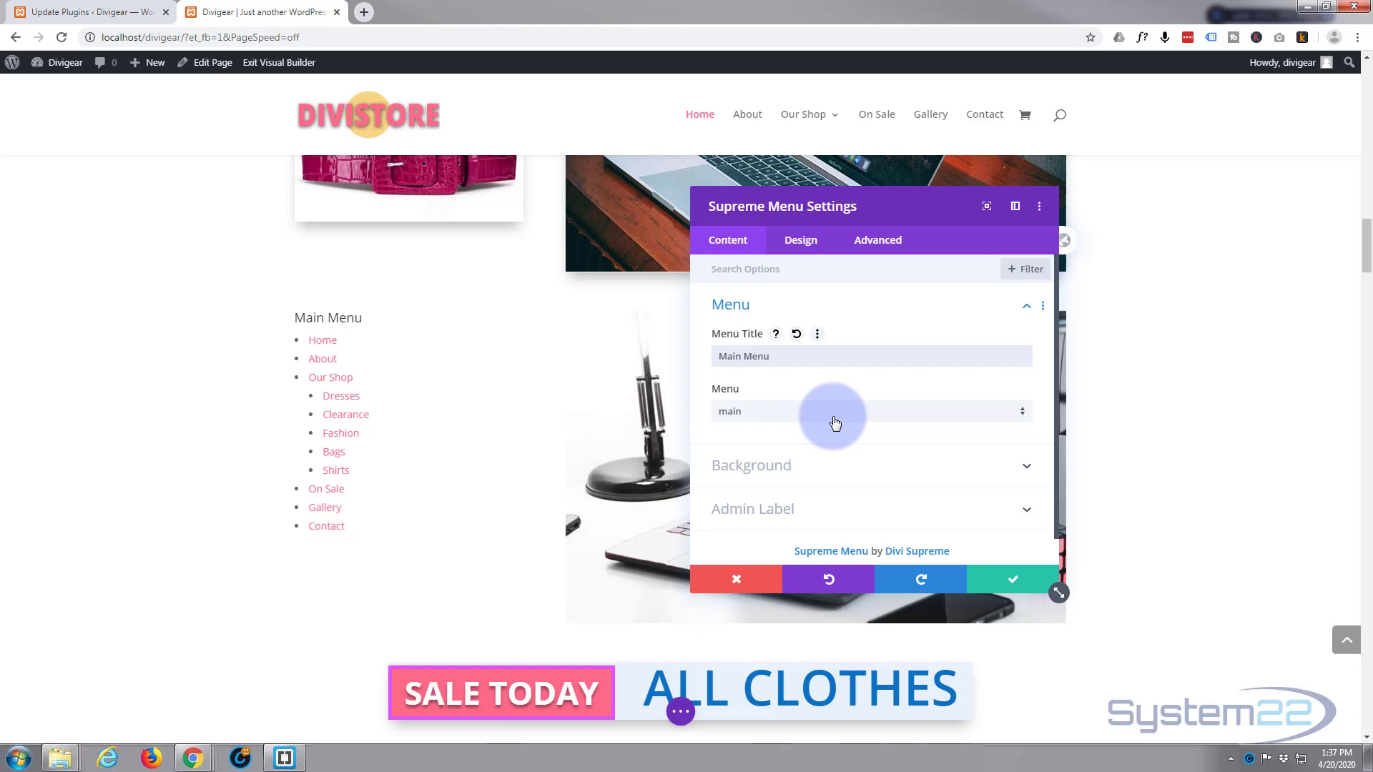
pyautogui.click(768, 411)
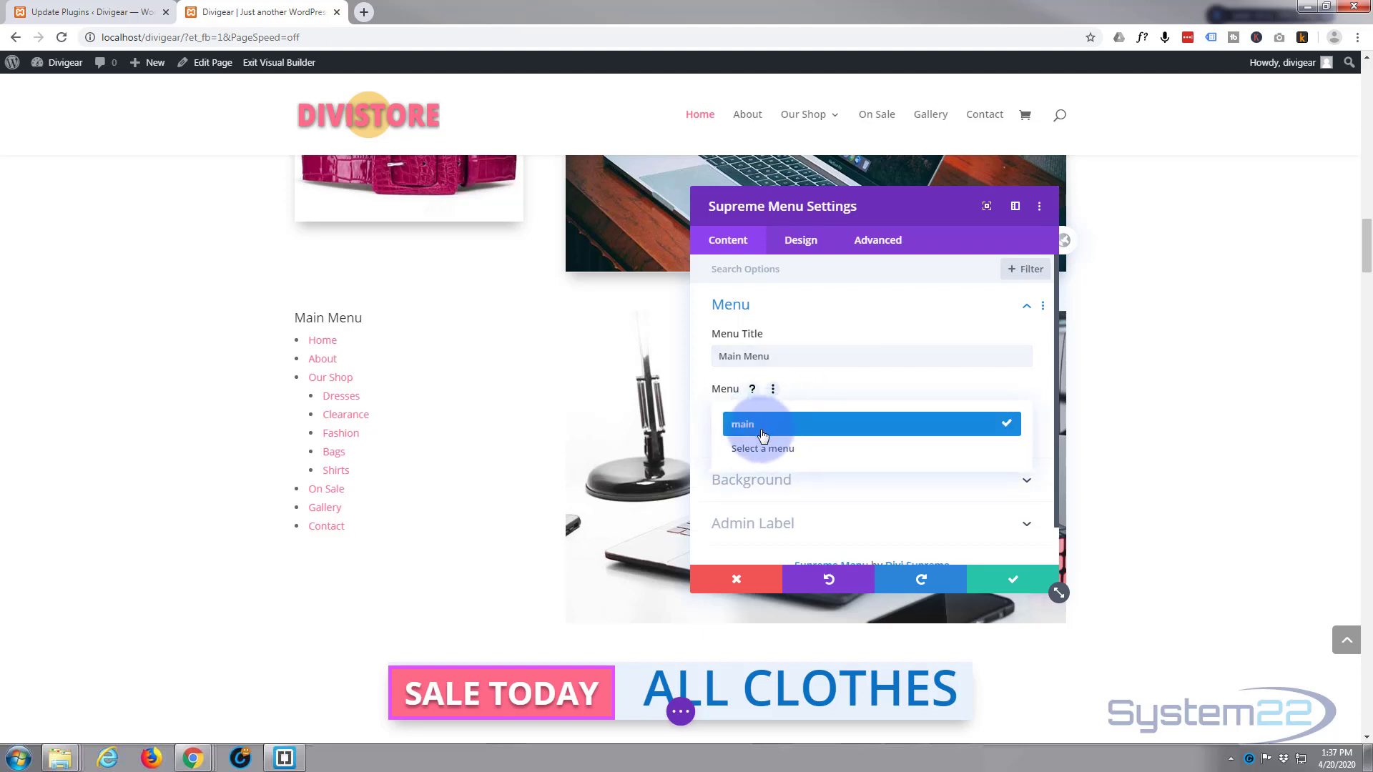
pyautogui.click(798, 429)
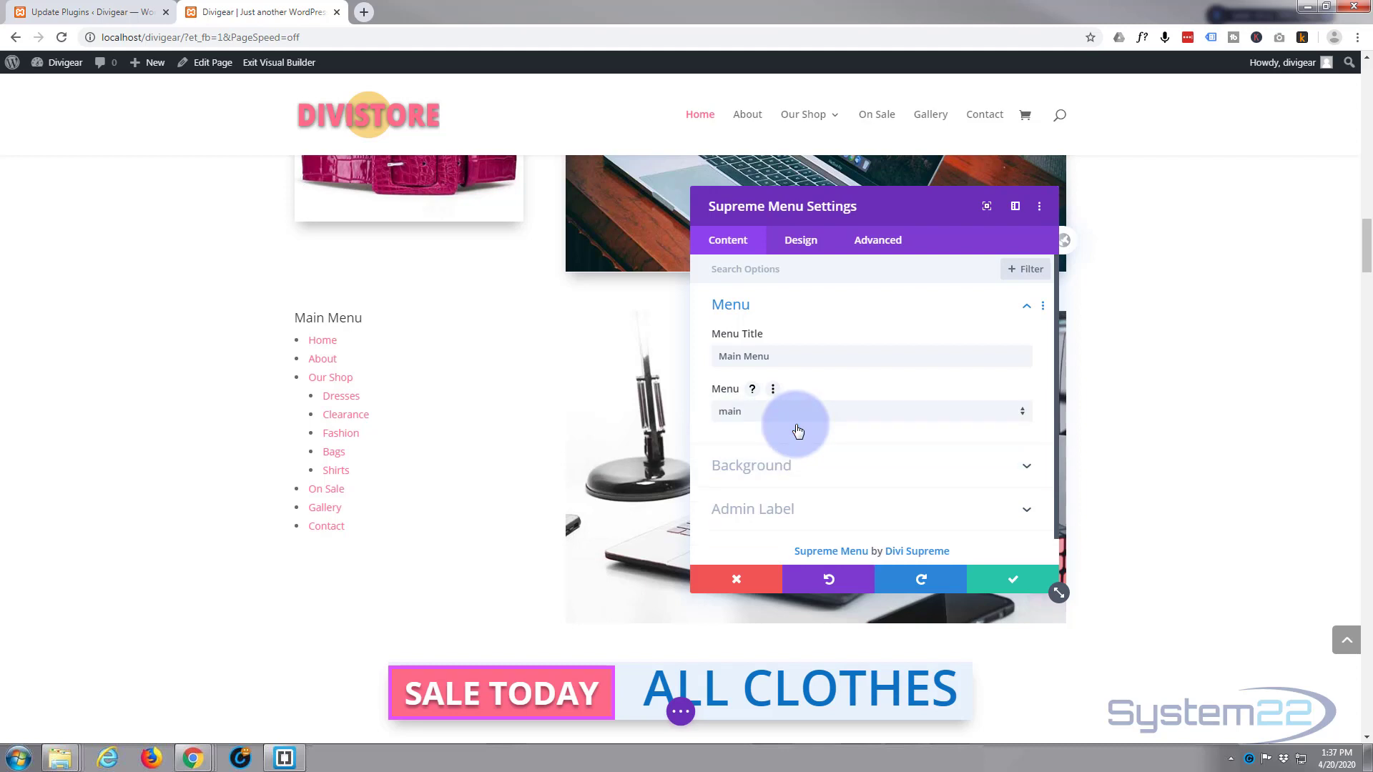
# Step: Give the menu a #0c71c3 blue background
pyautogui.scroll(-1, 799, 428)
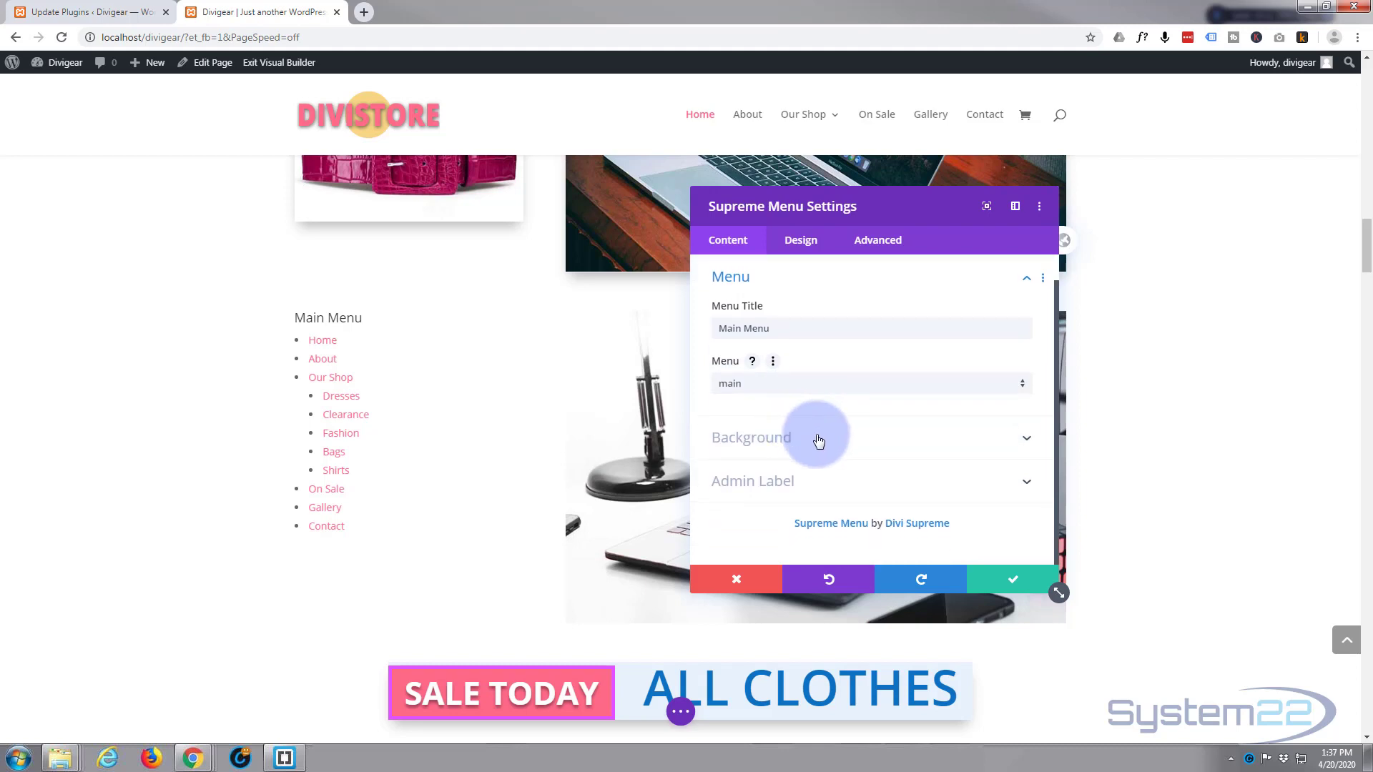
pyautogui.click(819, 440)
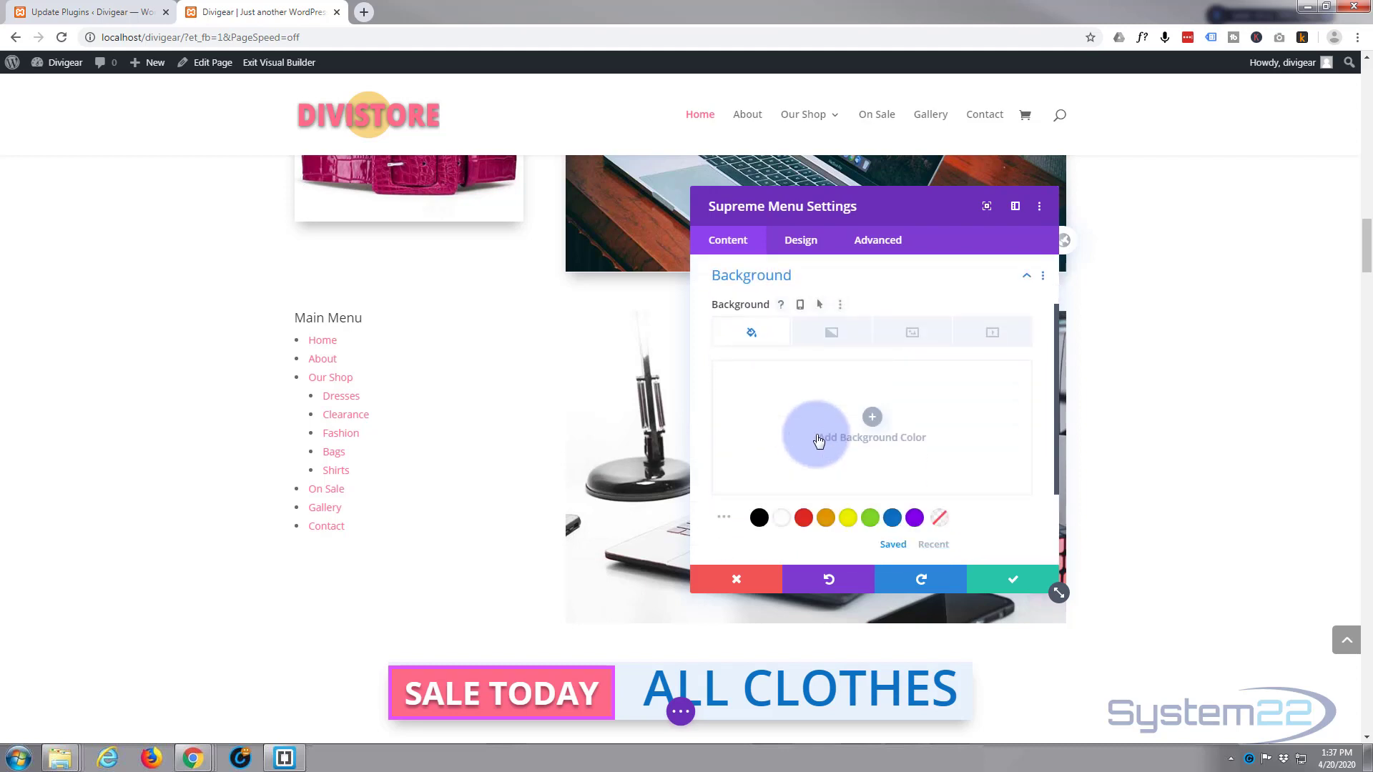
pyautogui.click(893, 519)
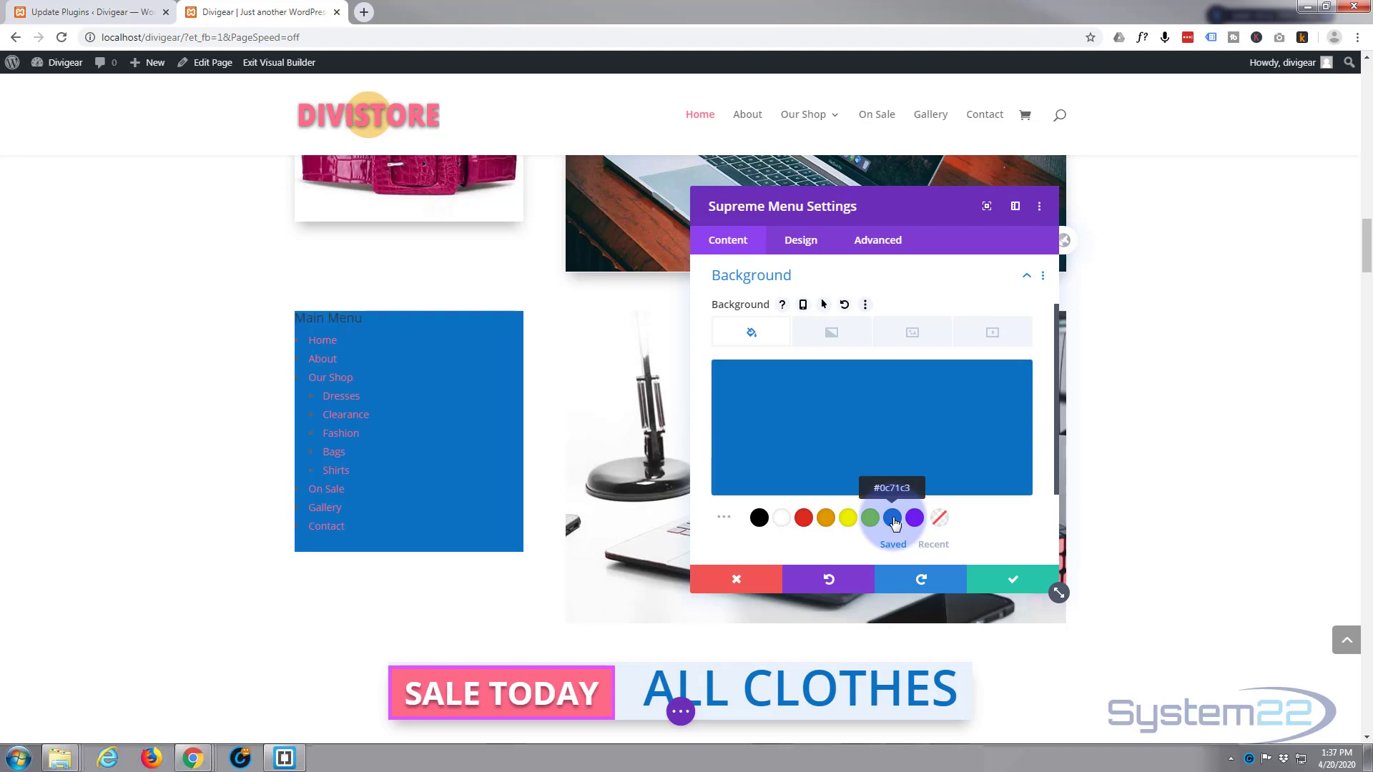
pyautogui.moveTo(861, 404)
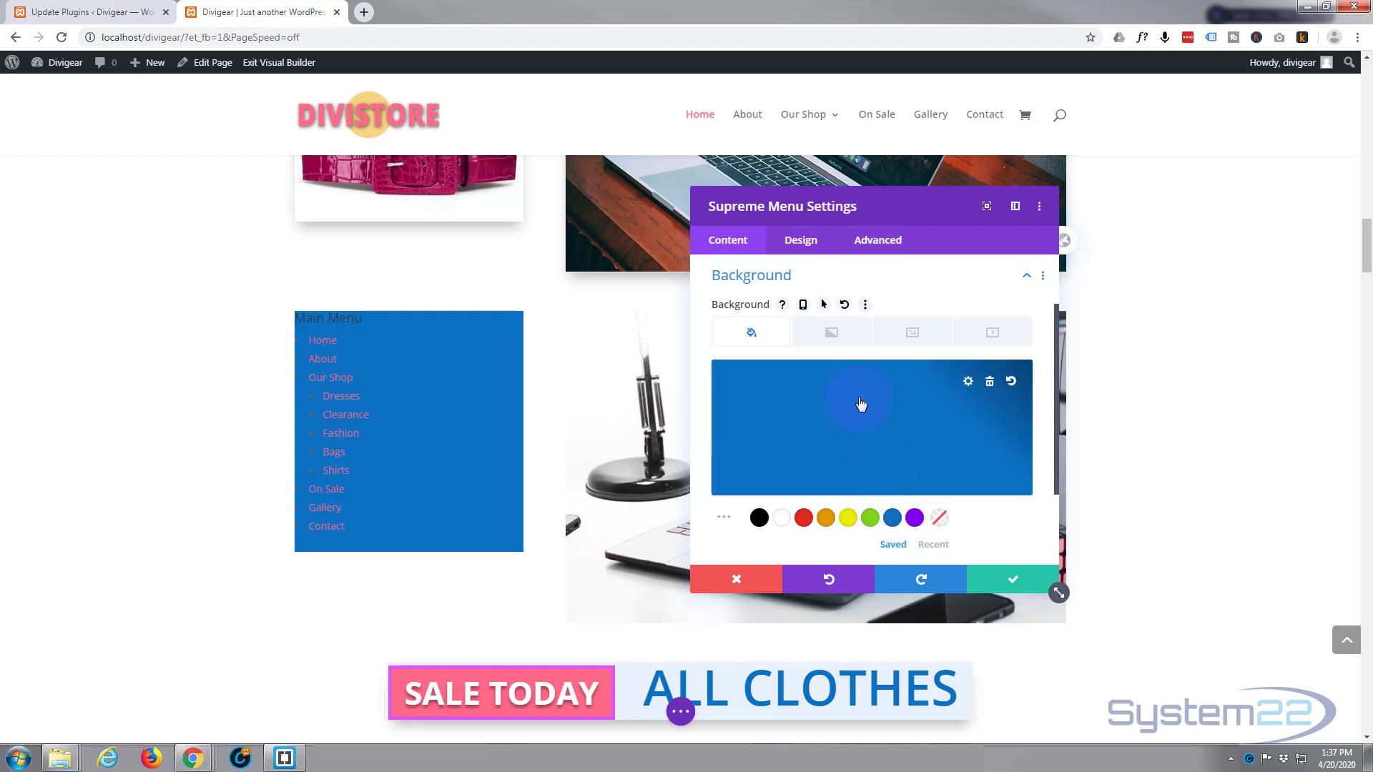
pyautogui.scroll(-2, 861, 405)
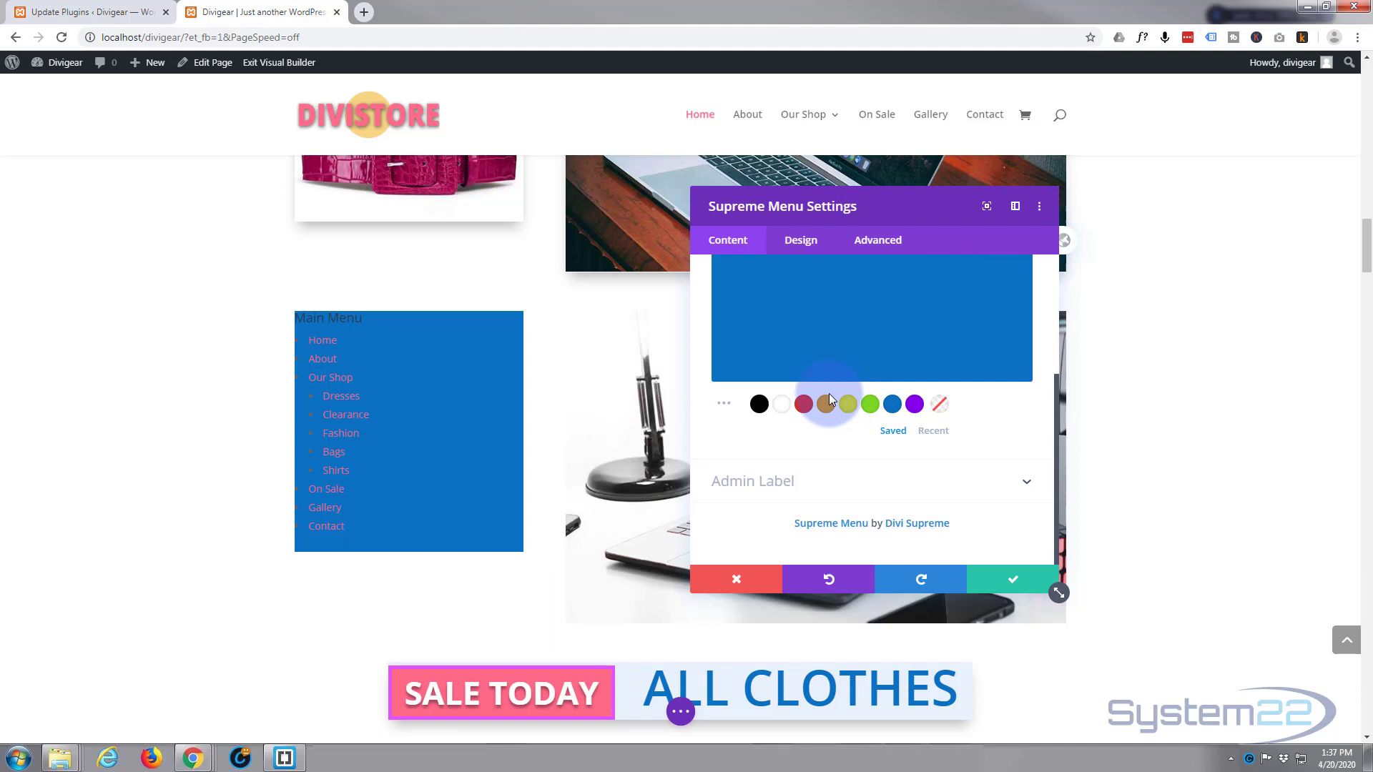
pyautogui.click(807, 244)
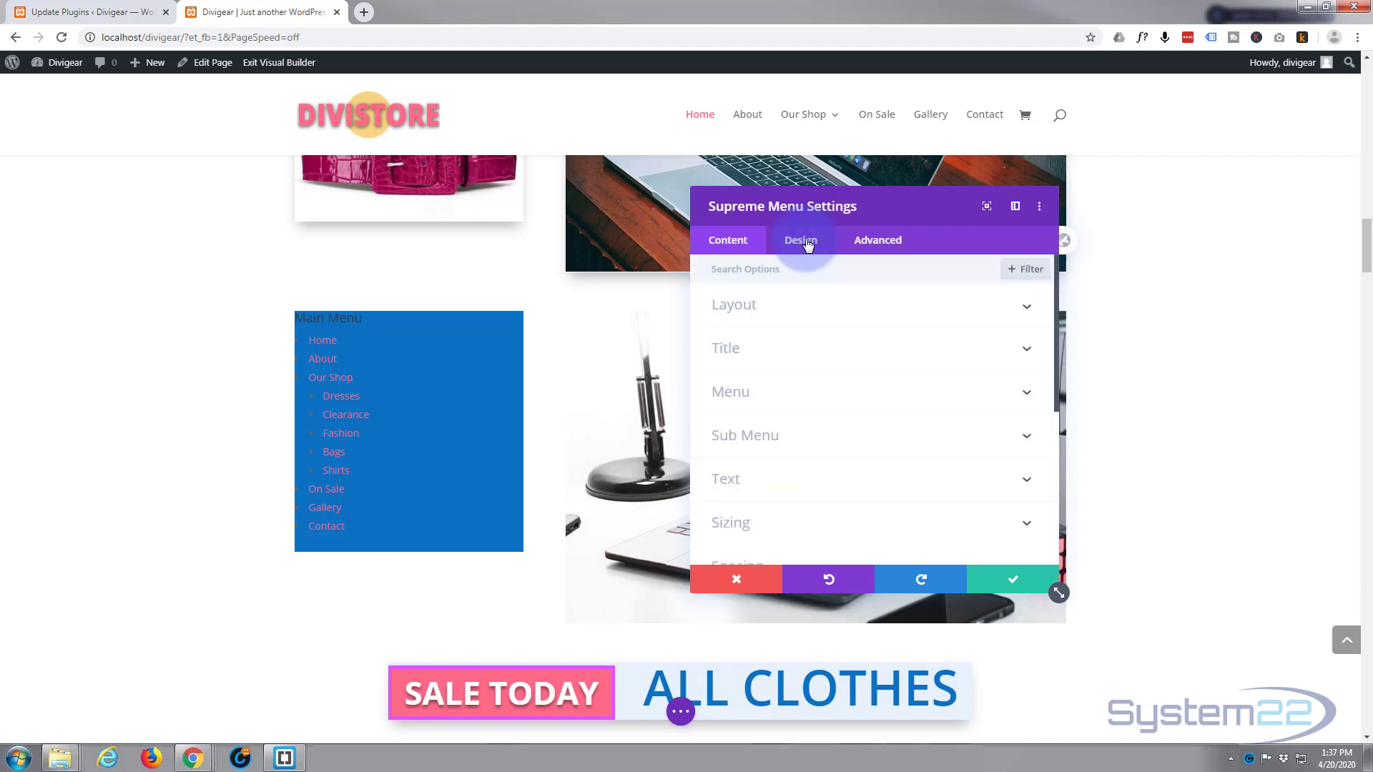
# Step: Keep the vertical menu layout and set the title's bottom gap to 50px
pyautogui.click(815, 318)
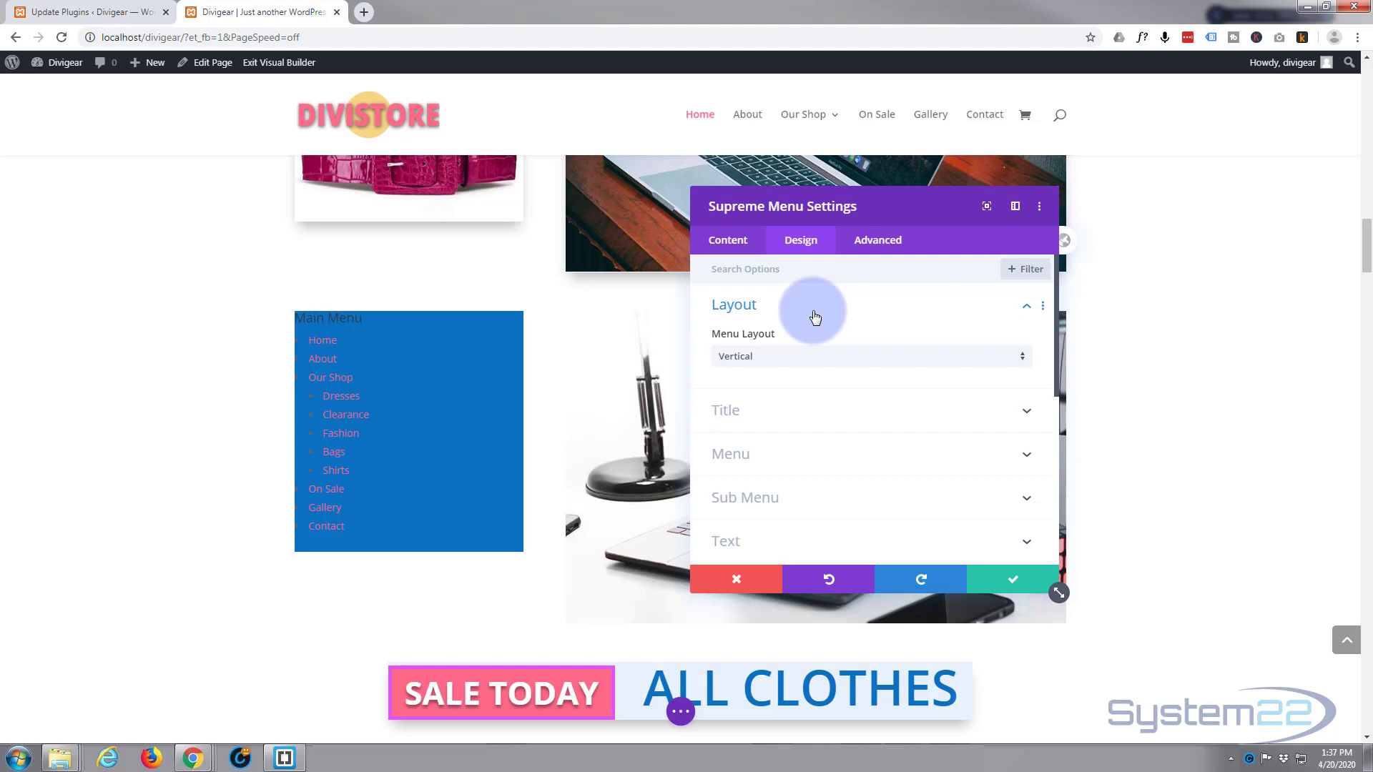
pyautogui.click(833, 356)
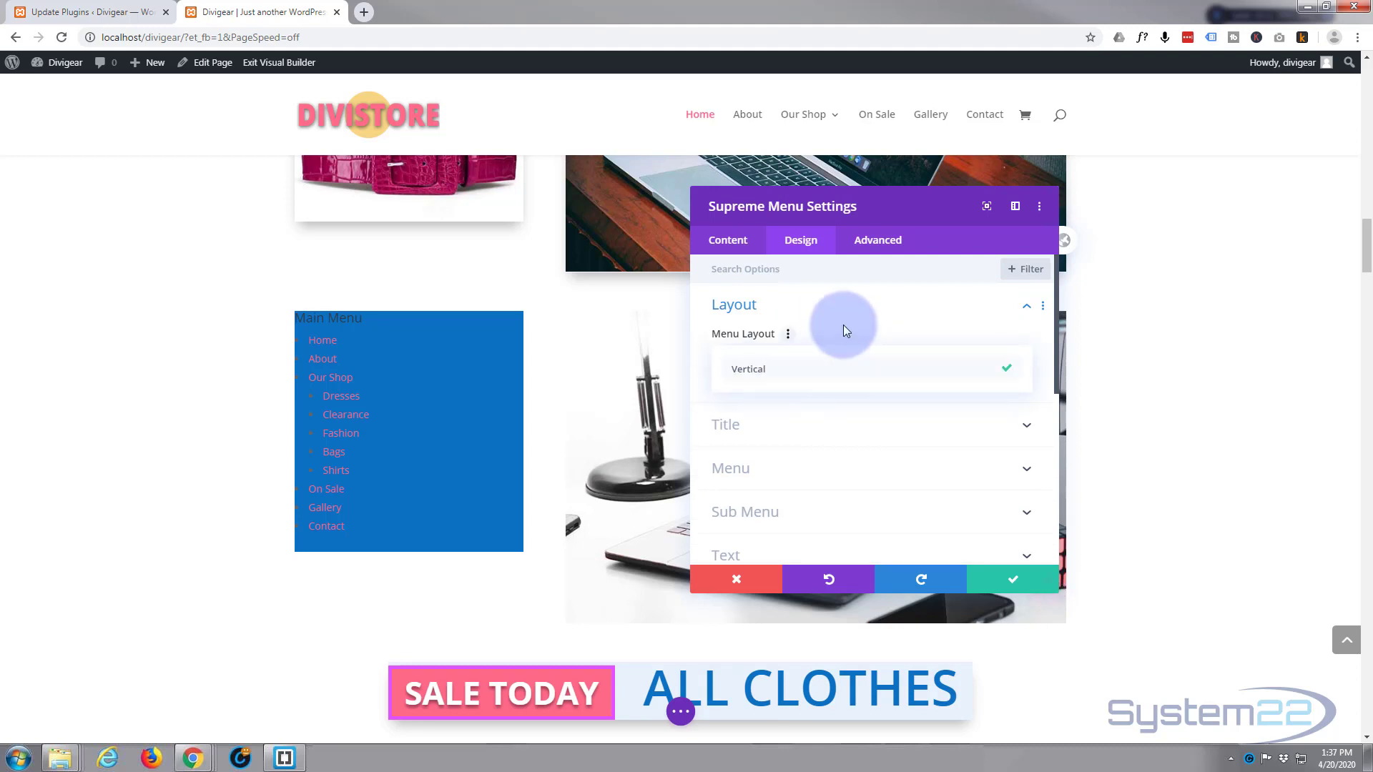
pyautogui.click(843, 329)
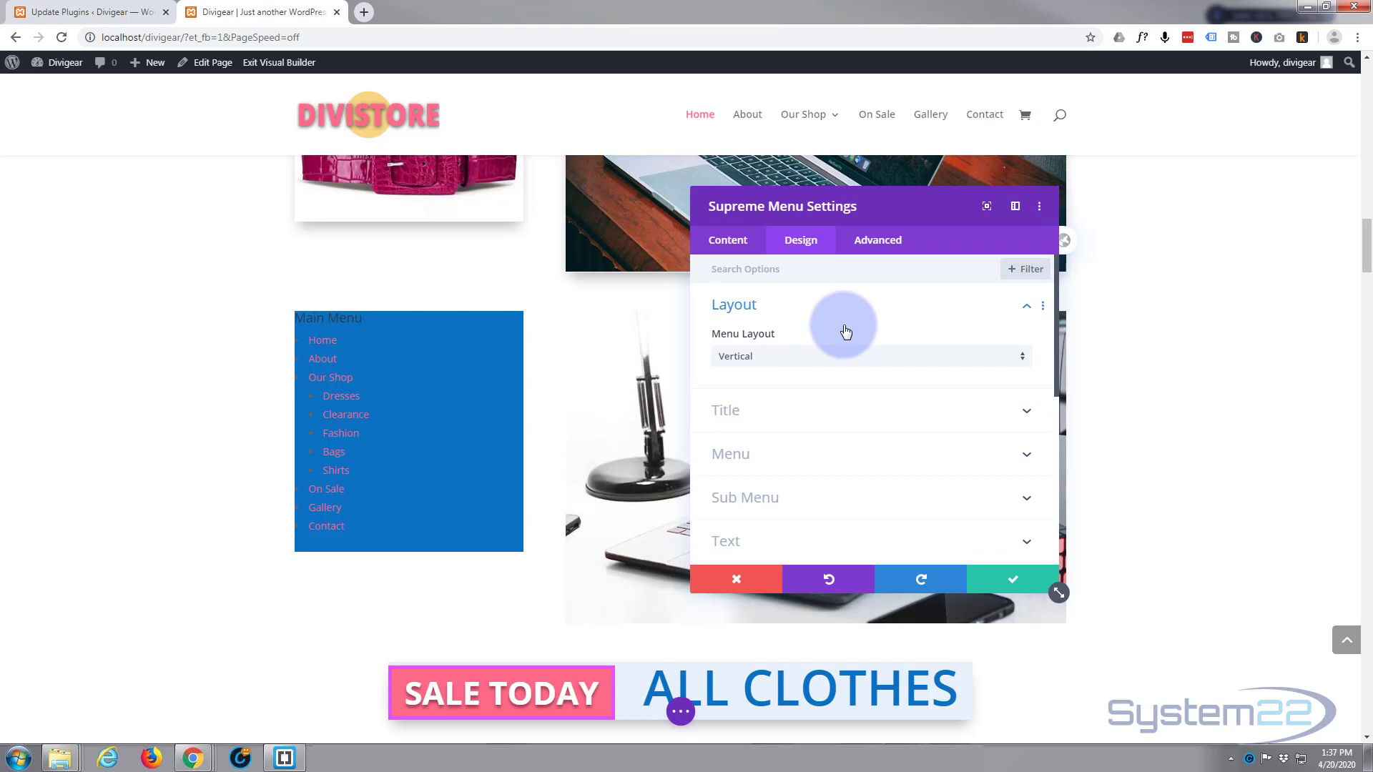
pyautogui.click(846, 417)
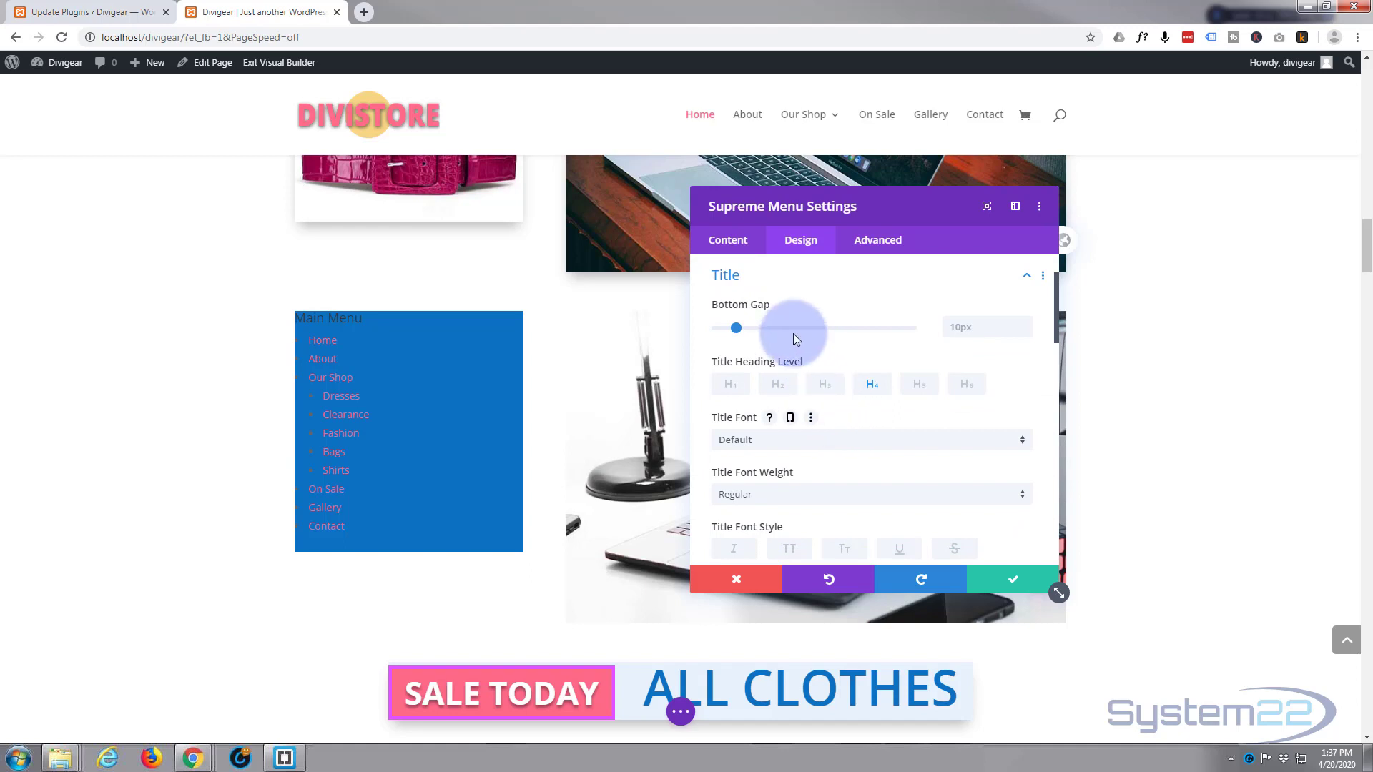
pyautogui.moveTo(743, 329); pyautogui.dragTo(813, 326)
pyautogui.click(959, 329)
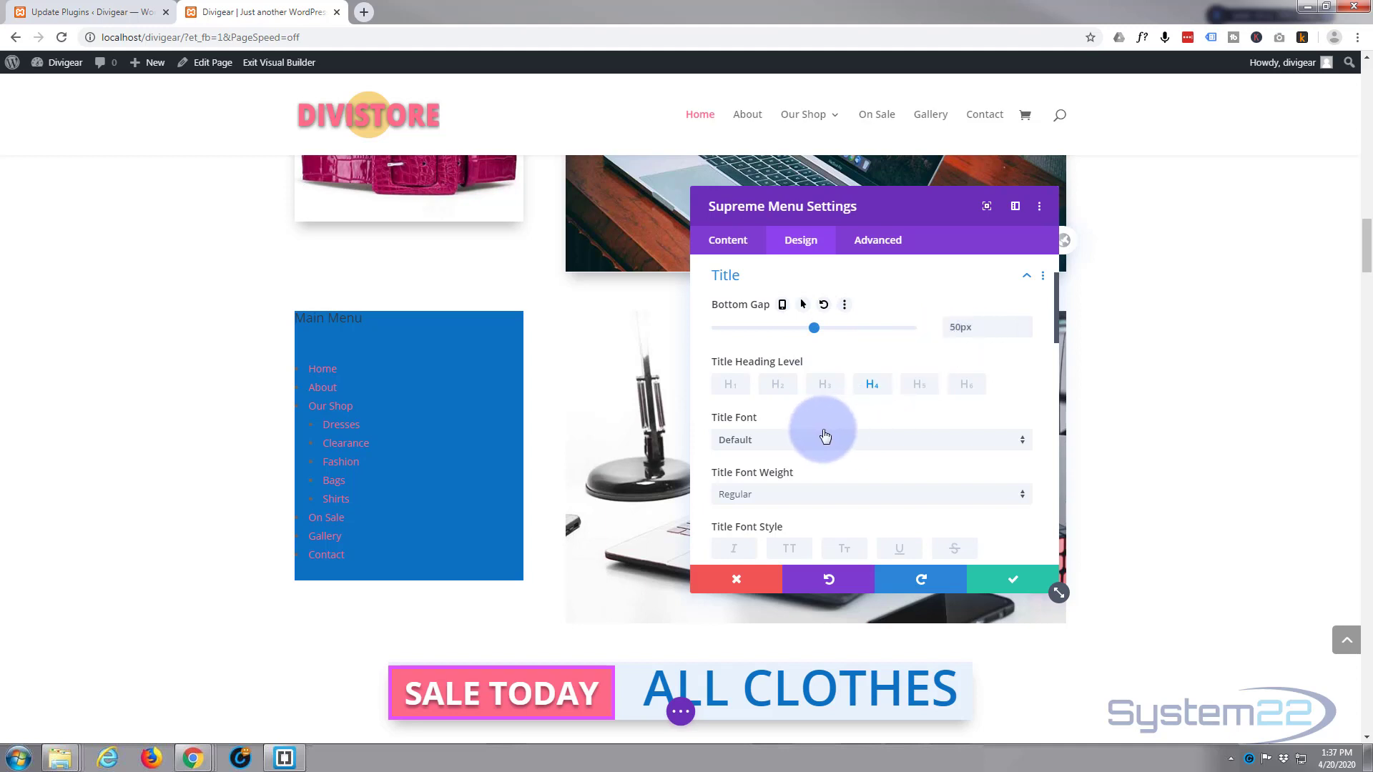
# Step: Make the Main Menu title semi-bold, white and 23px
pyautogui.scroll(-1, 815, 426)
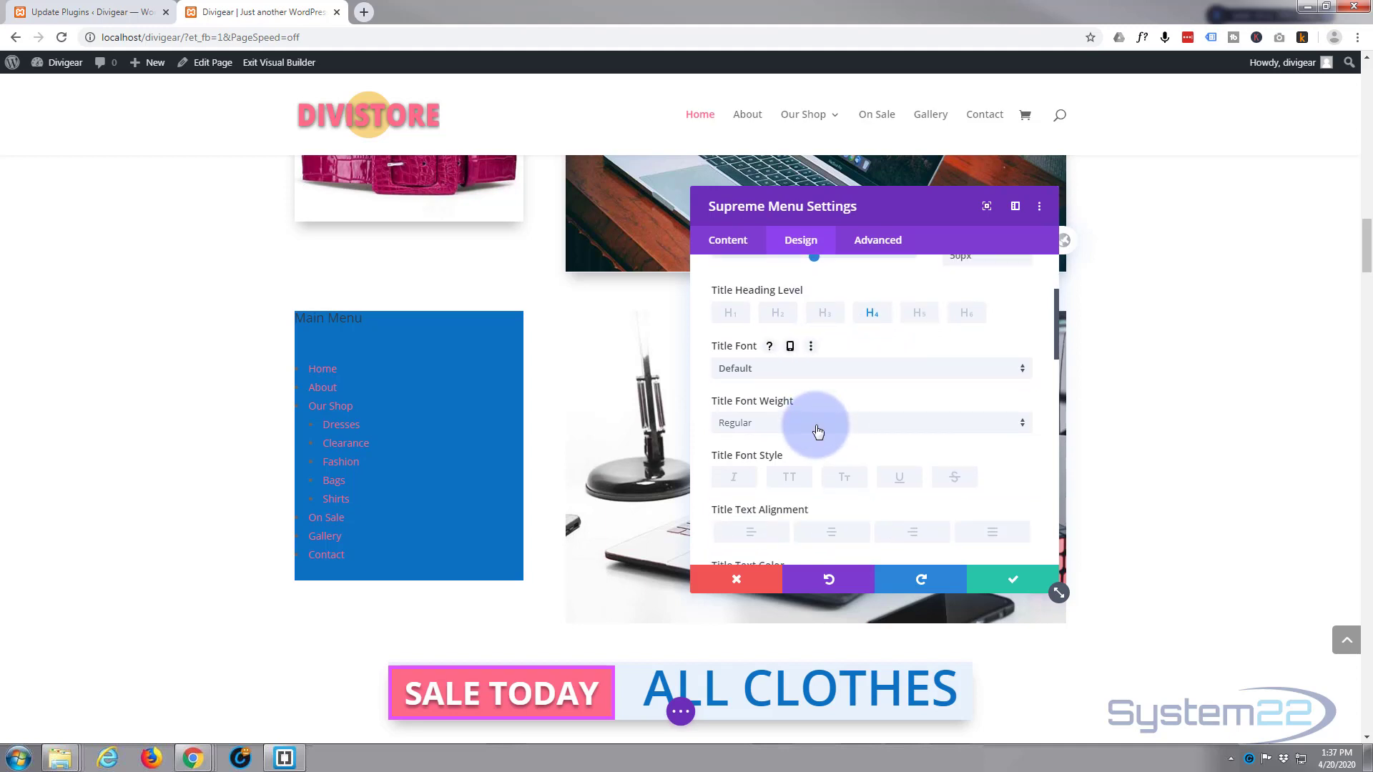
pyautogui.scroll(-1, 808, 379)
pyautogui.click(804, 354)
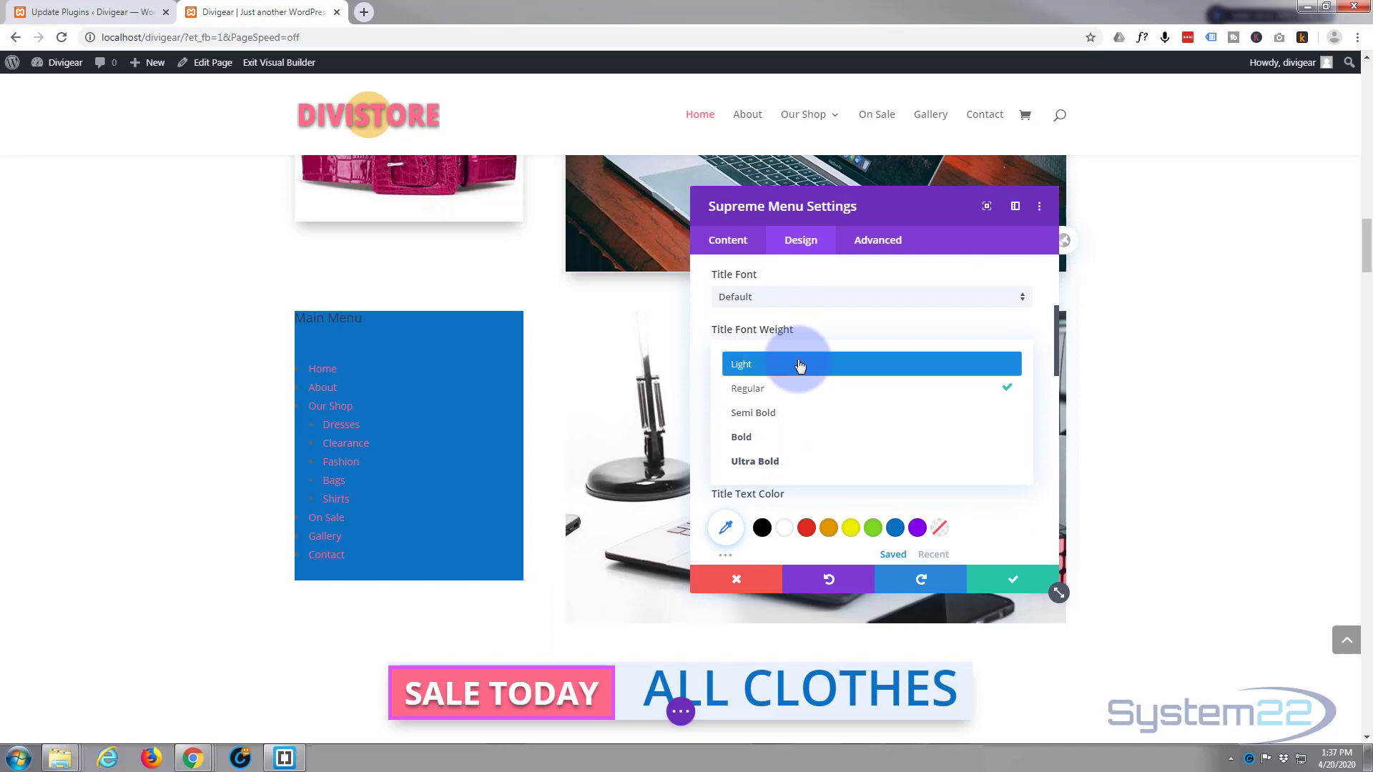
pyautogui.click(768, 415)
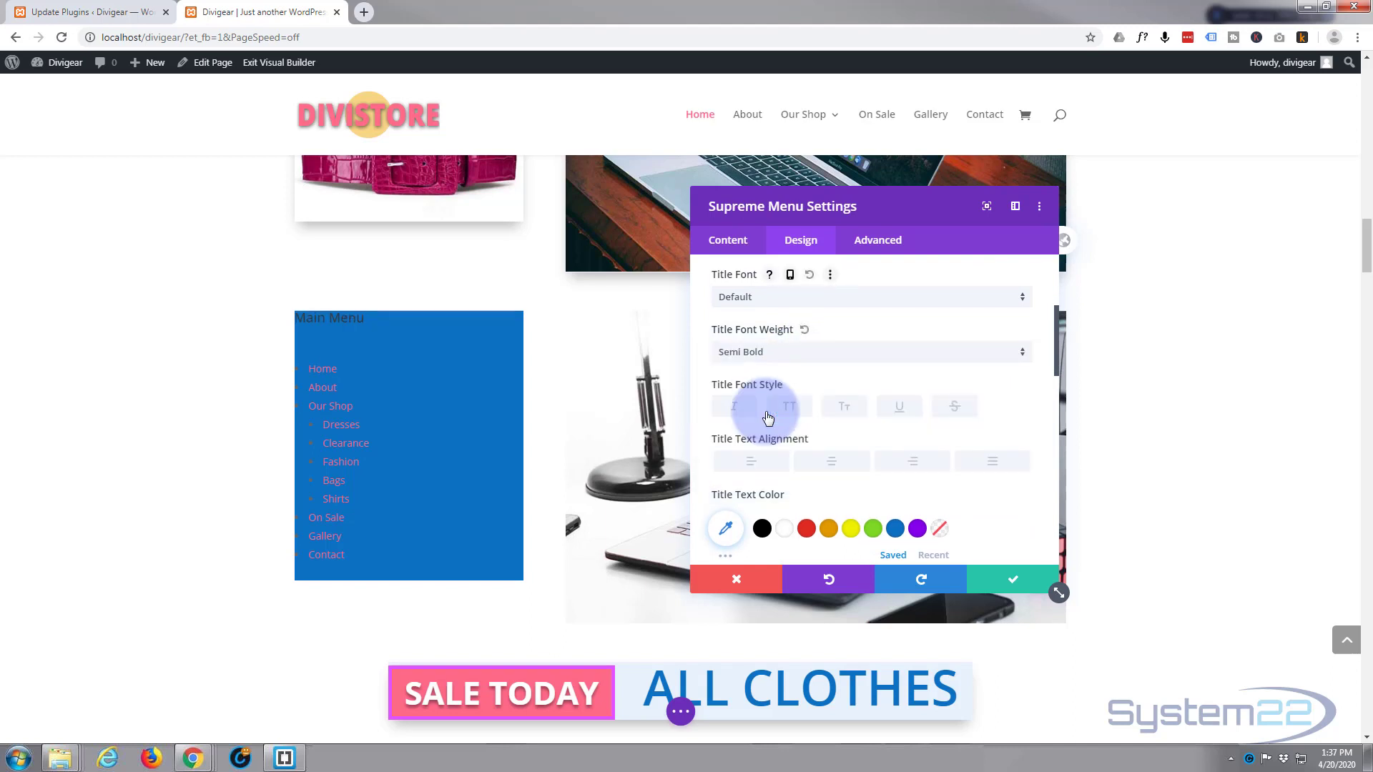
pyautogui.click(784, 529)
pyautogui.scroll(-1, 796, 460)
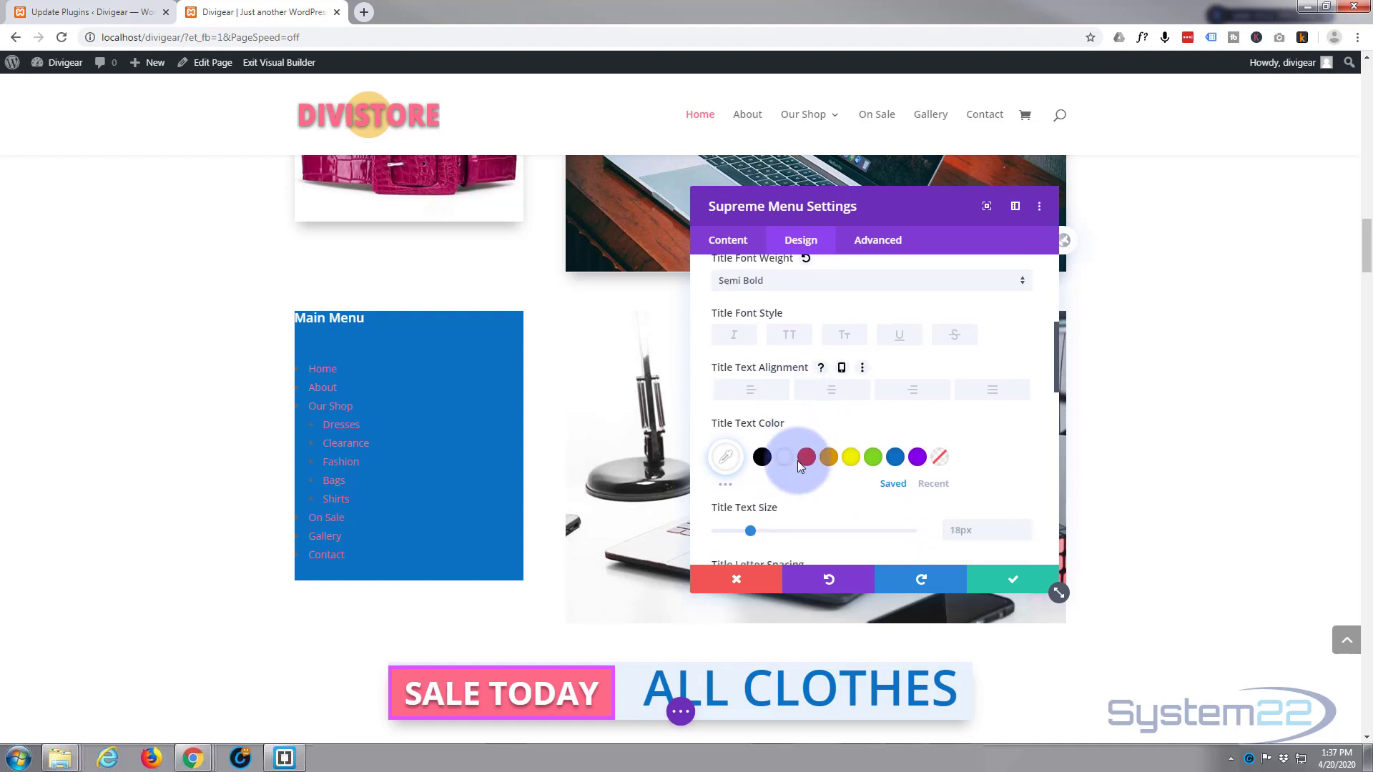
pyautogui.scroll(-2, 797, 460)
pyautogui.click(743, 388)
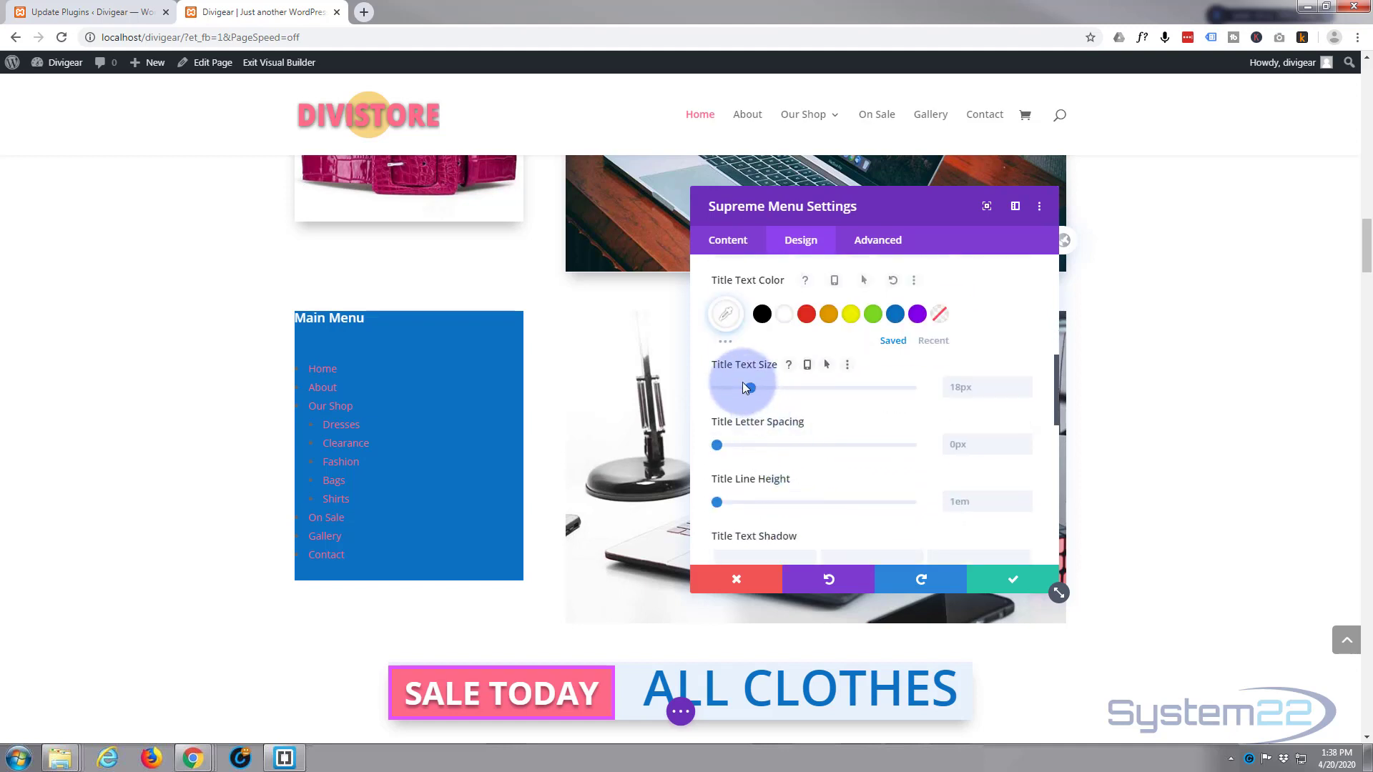
pyautogui.moveTo(758, 383); pyautogui.dragTo(761, 387)
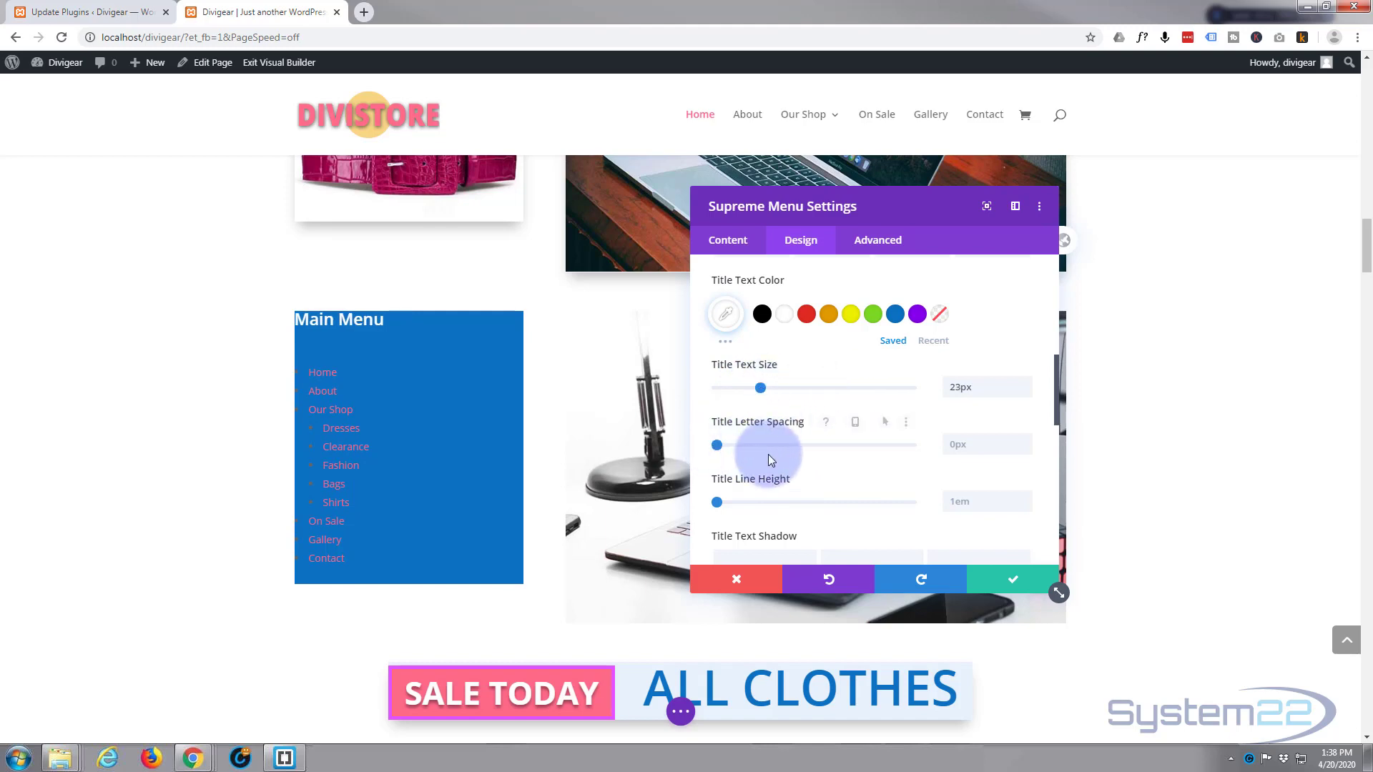
pyautogui.scroll(-3, 769, 454)
pyautogui.scroll(-1, 770, 454)
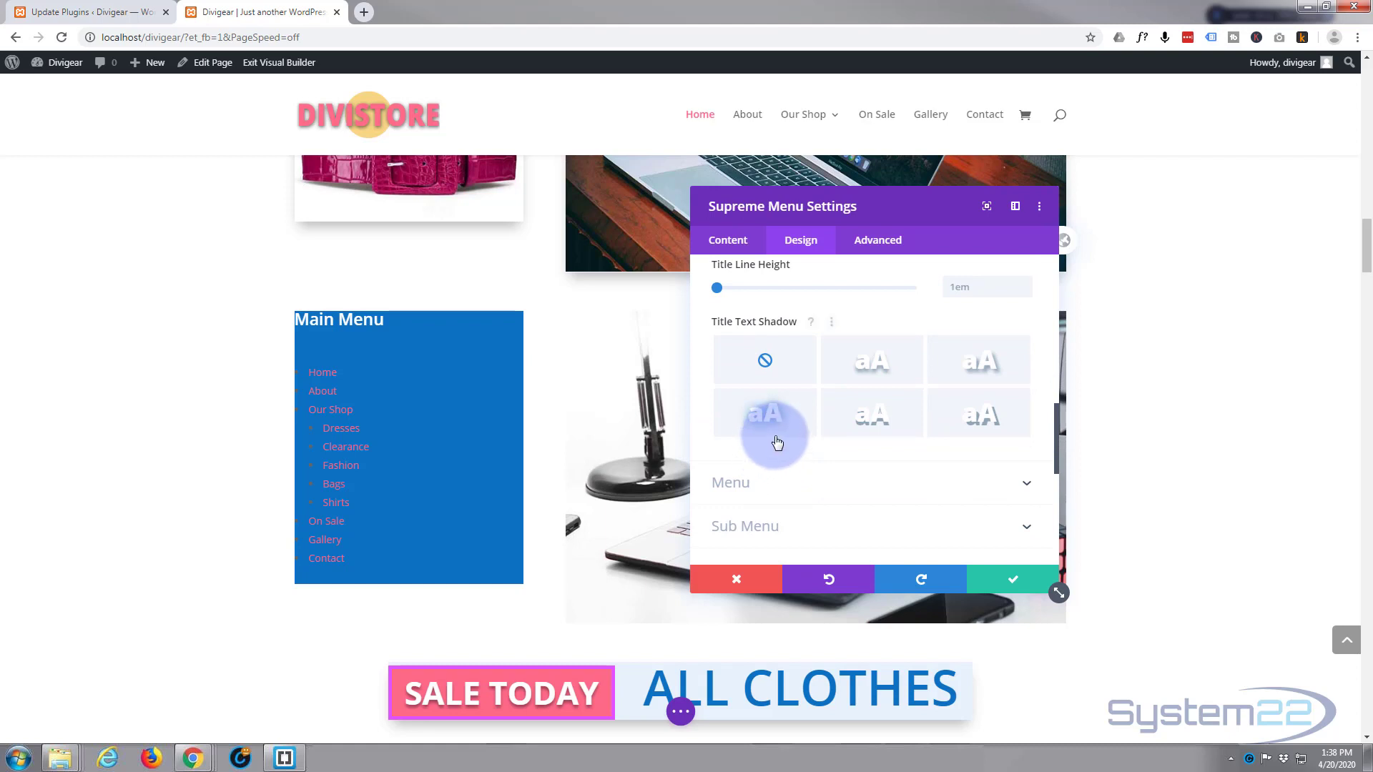
pyautogui.scroll(-2, 775, 444)
# Step: Make menu links white, the active link purple and visited links white
pyautogui.click(833, 347)
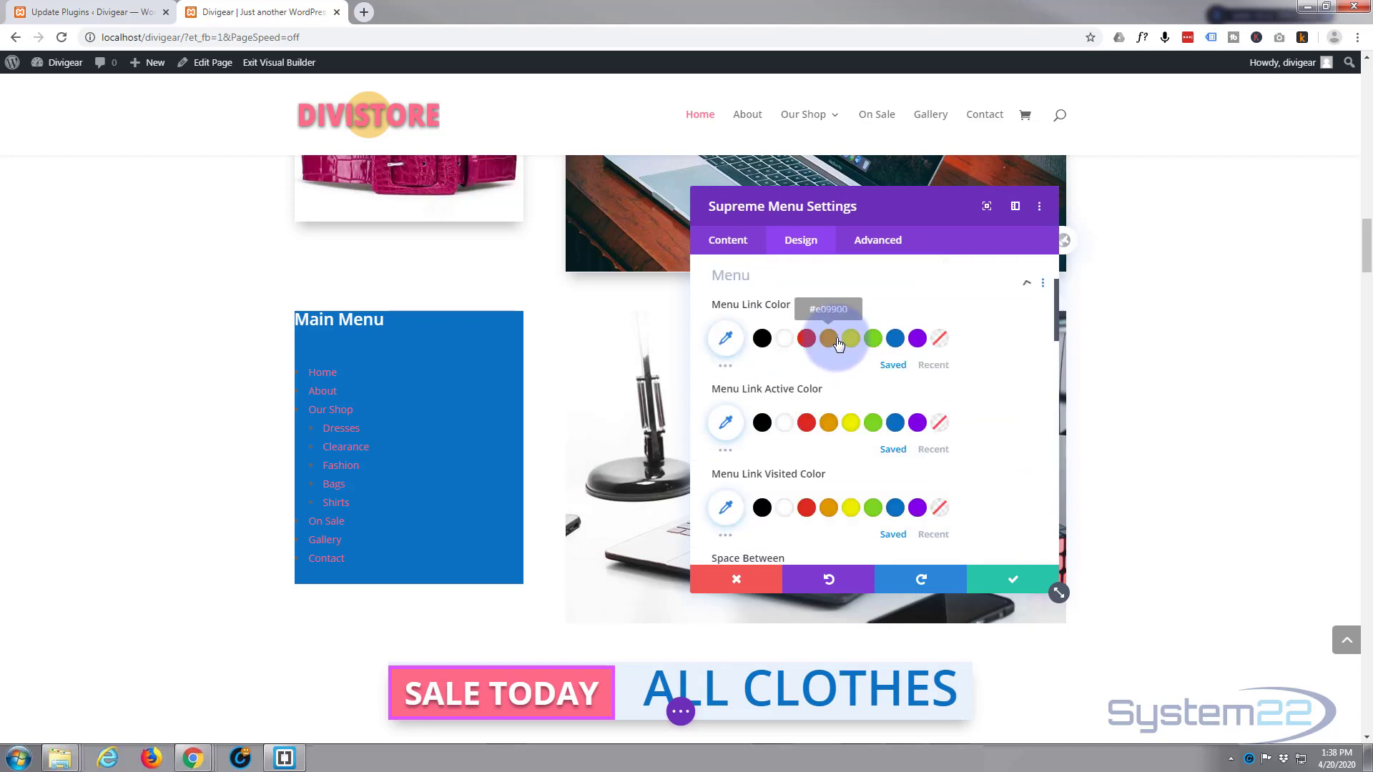
pyautogui.click(786, 342)
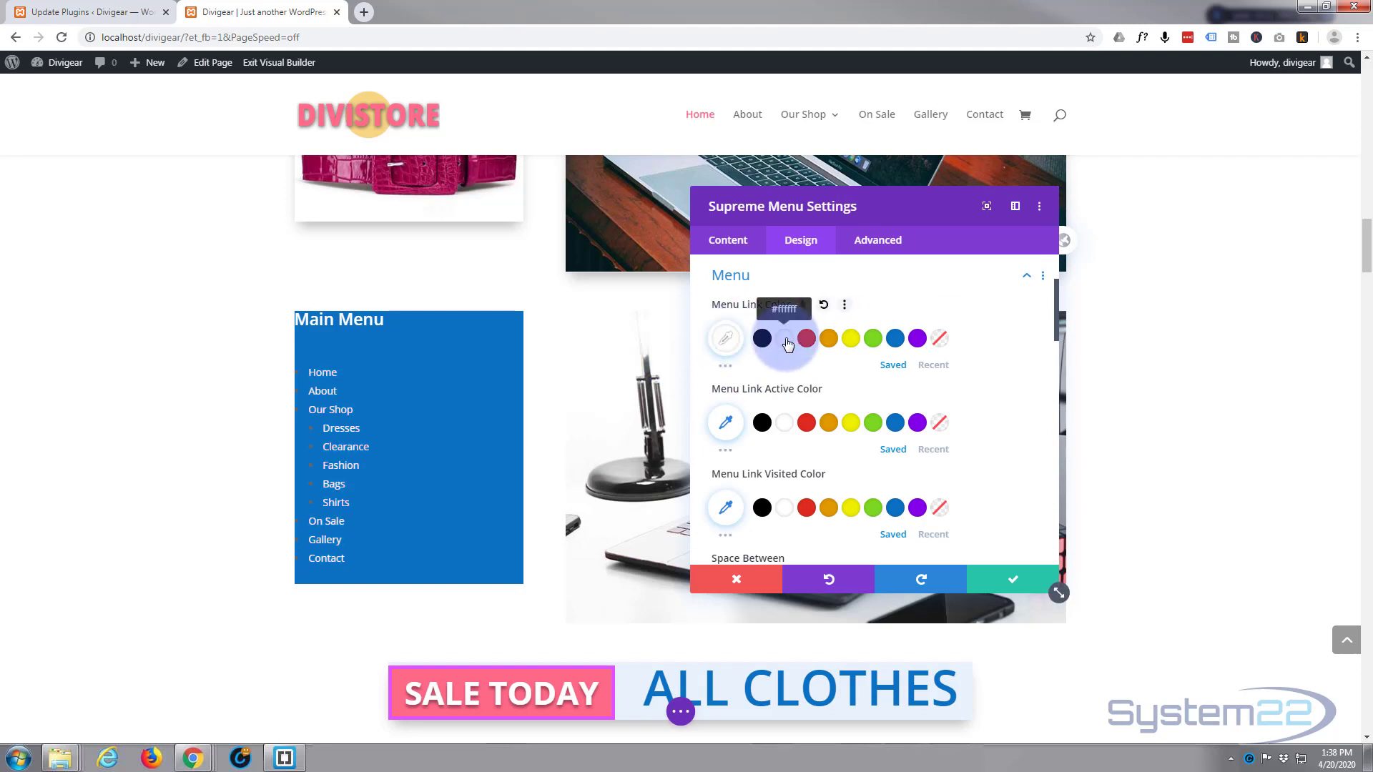
pyautogui.click(919, 424)
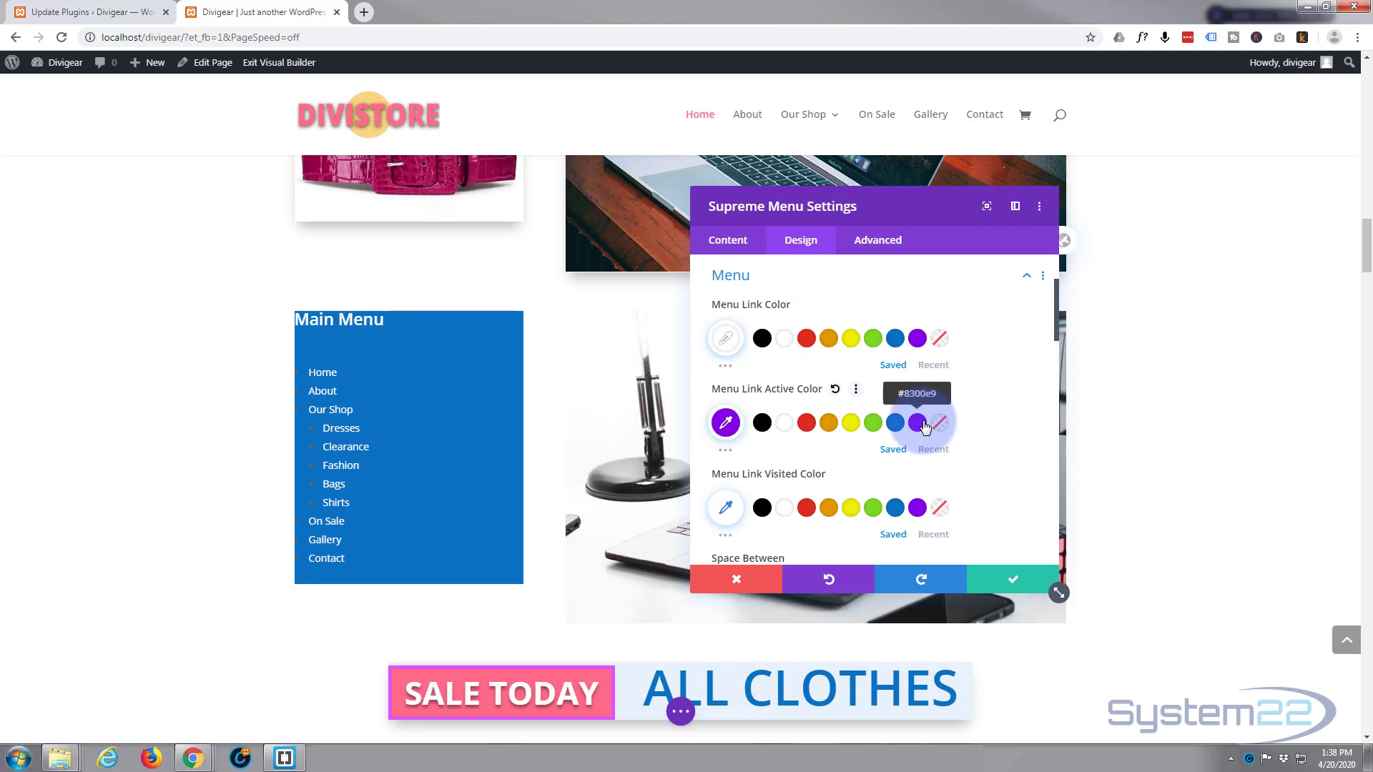
pyautogui.scroll(-1, 843, 413)
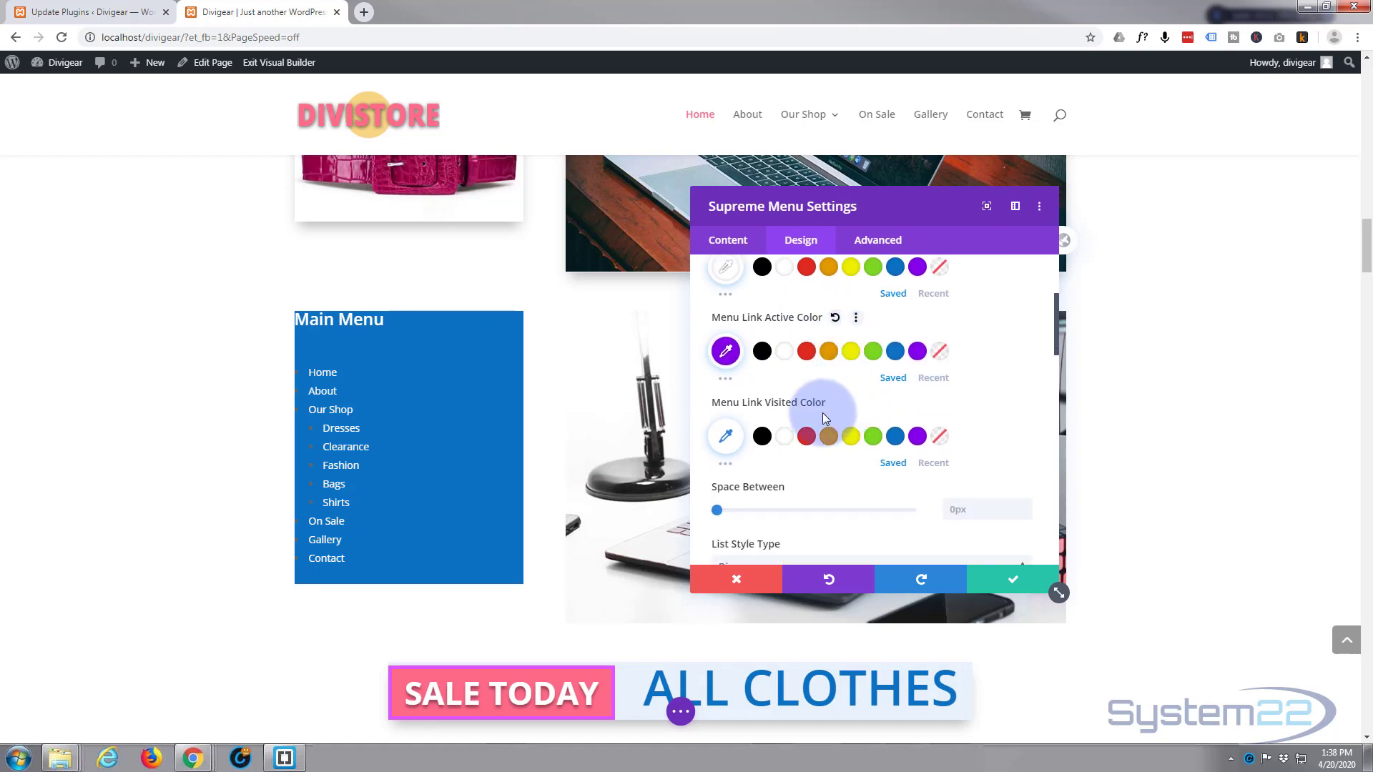
pyautogui.click(785, 437)
# Step: Space menu items 5px apart and use circle bullets
pyautogui.scroll(-1, 809, 427)
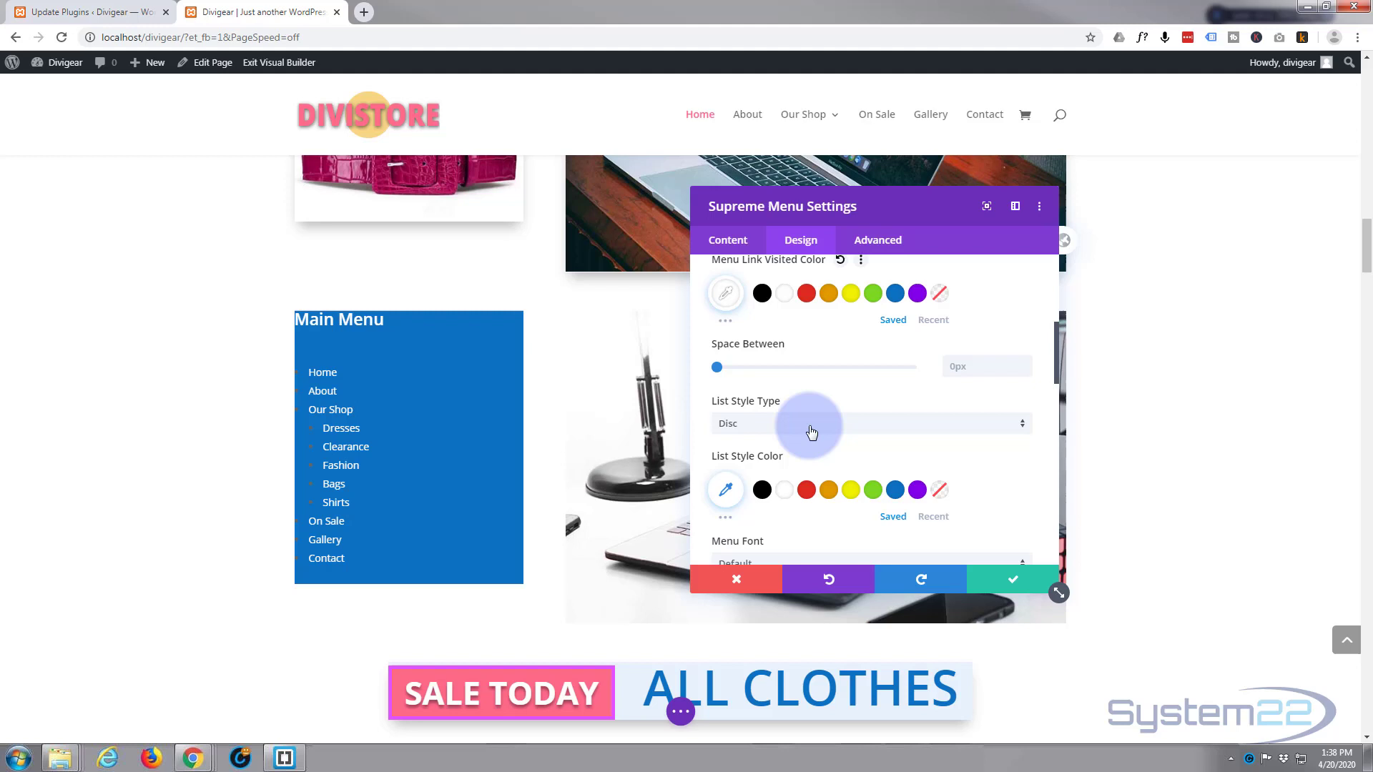
pyautogui.moveTo(718, 366); pyautogui.dragTo(728, 369)
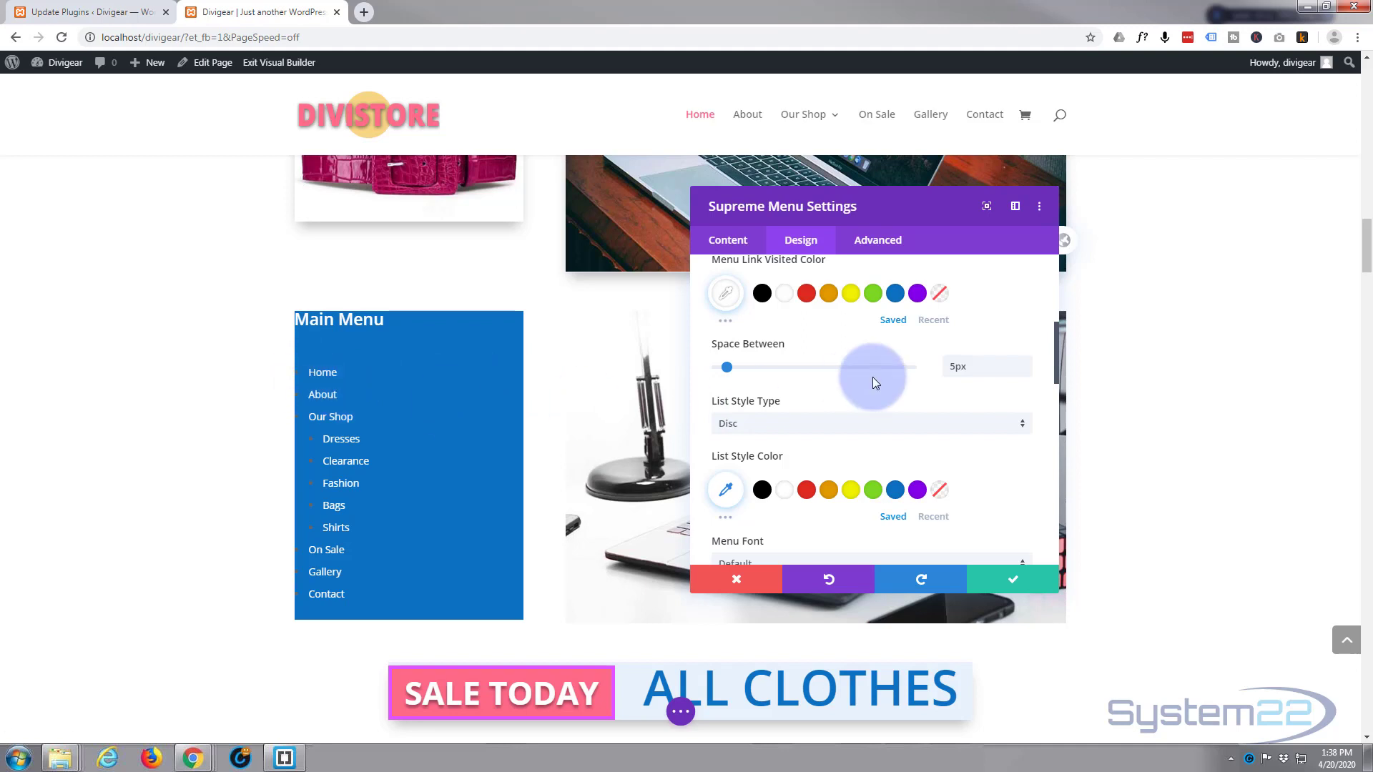
pyautogui.click(866, 425)
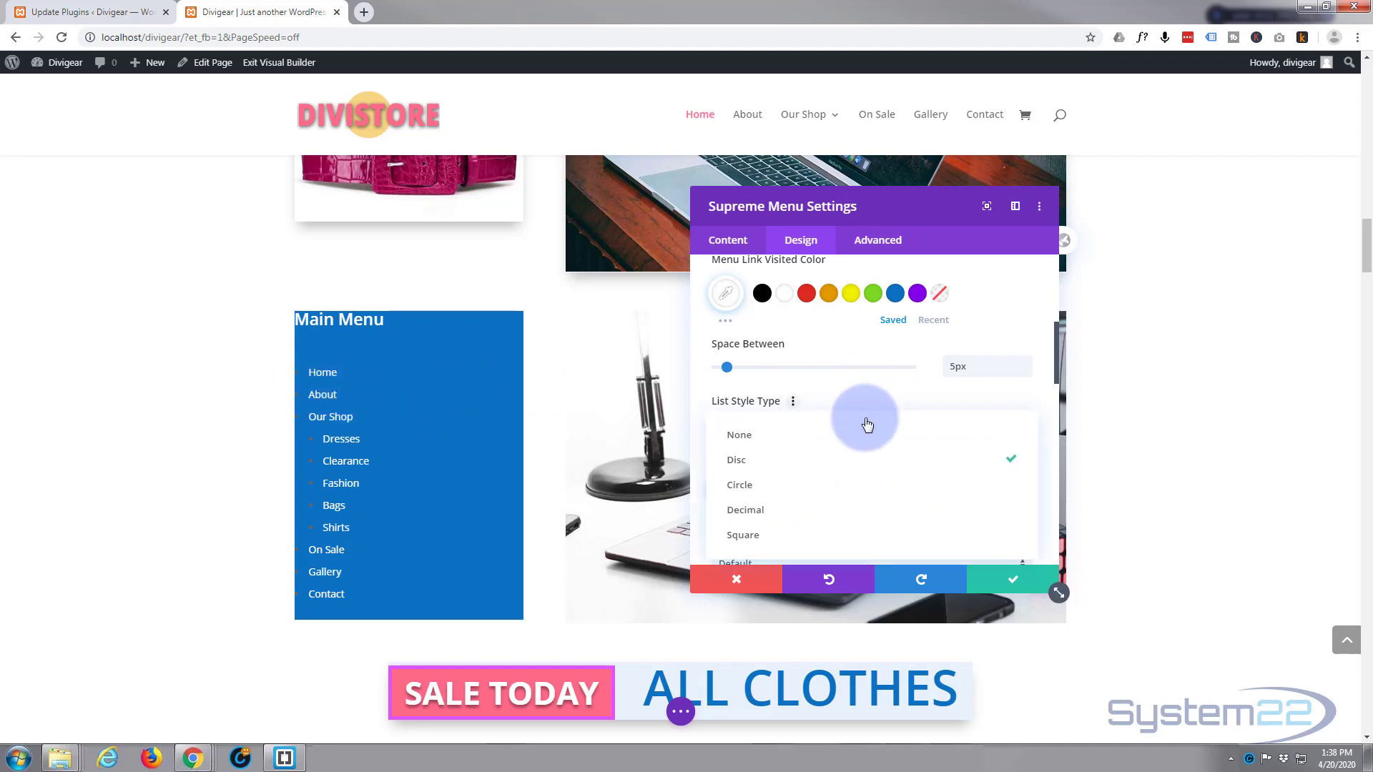
pyautogui.click(792, 467)
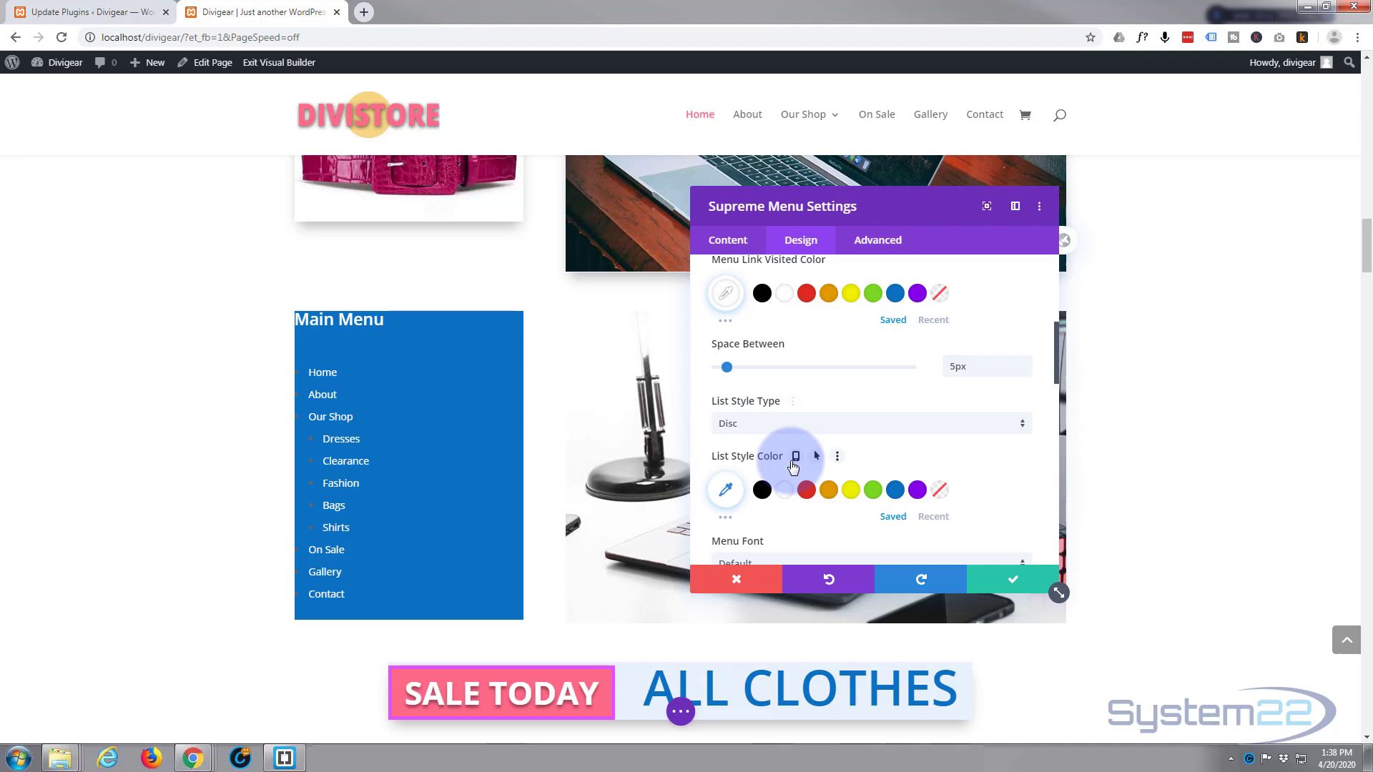
# Step: In the Content tab, clear the menu background and reapply blue #0c71c3
pyautogui.click(306, 370)
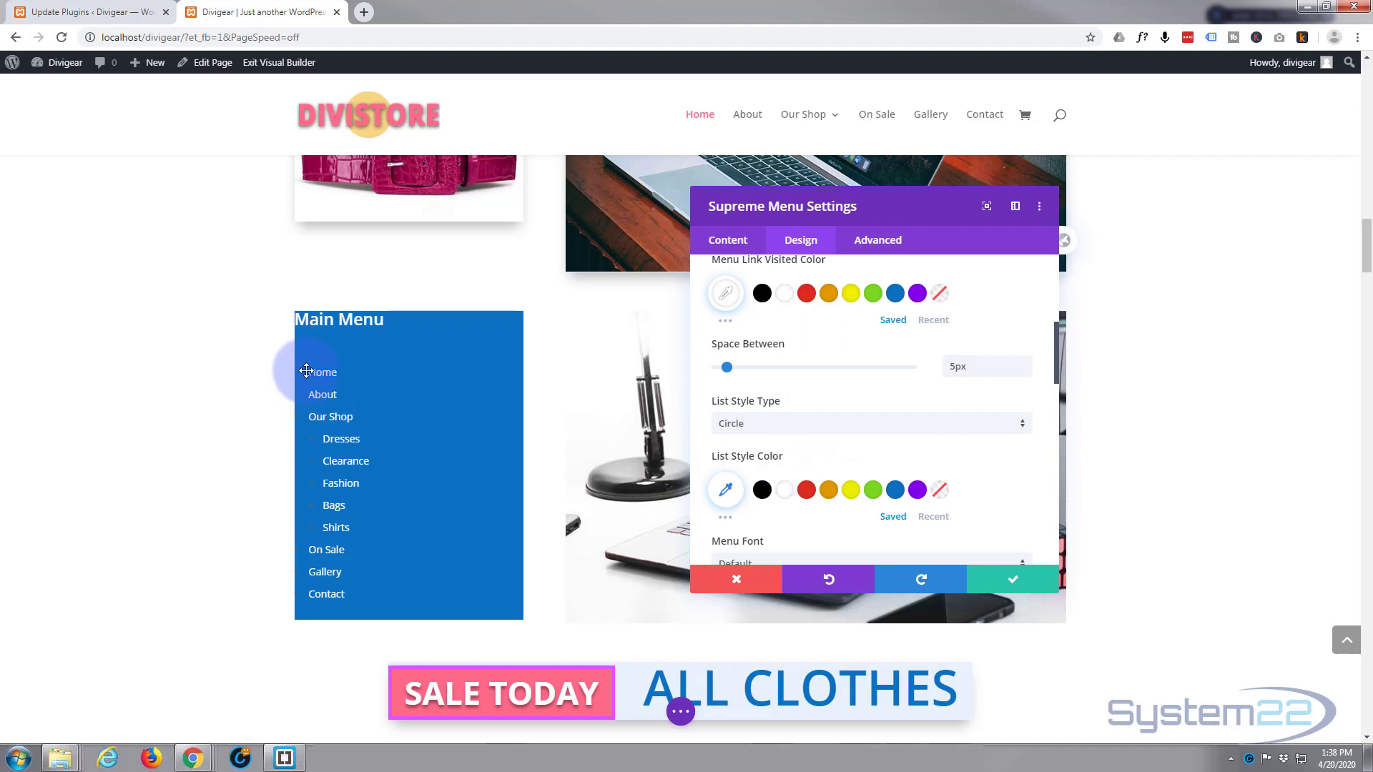
pyautogui.click(728, 241)
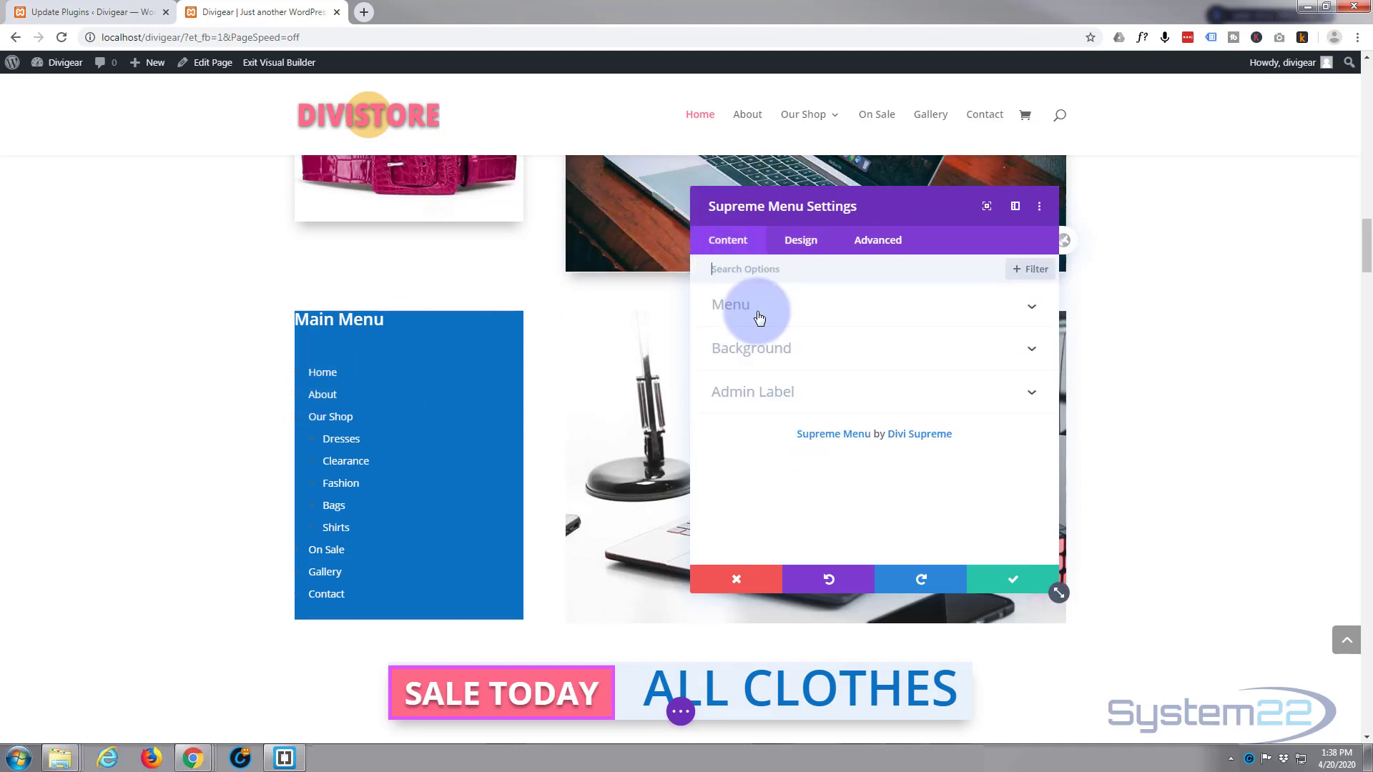
pyautogui.click(804, 340)
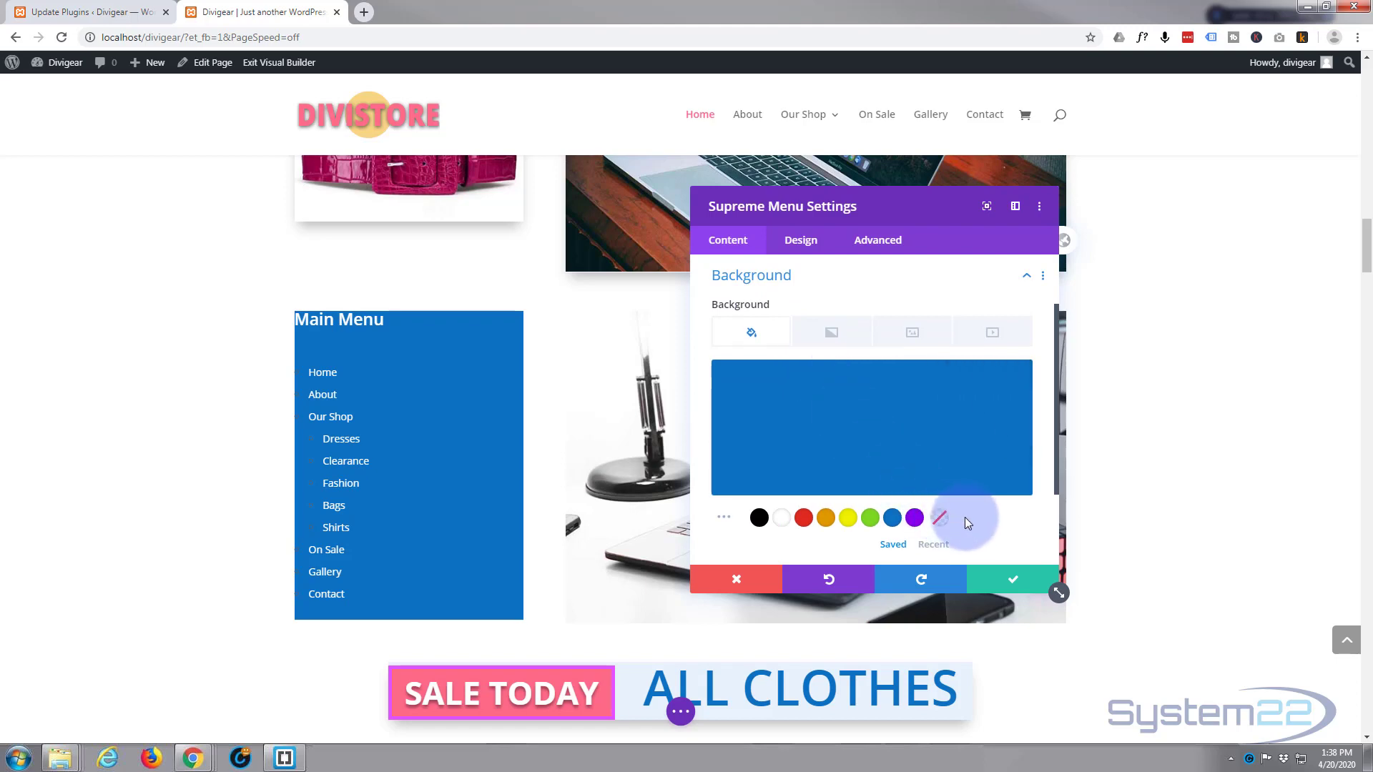
pyautogui.click(939, 525)
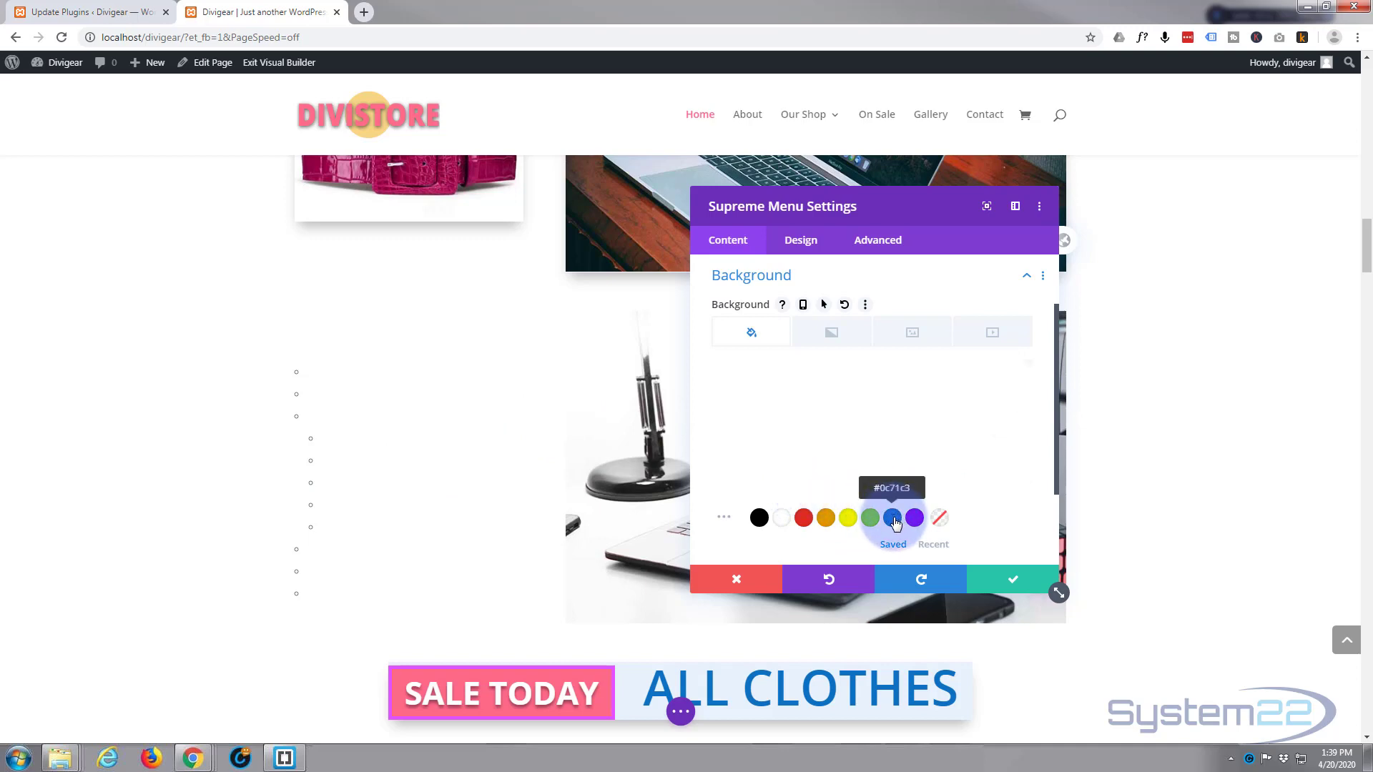
pyautogui.click(893, 518)
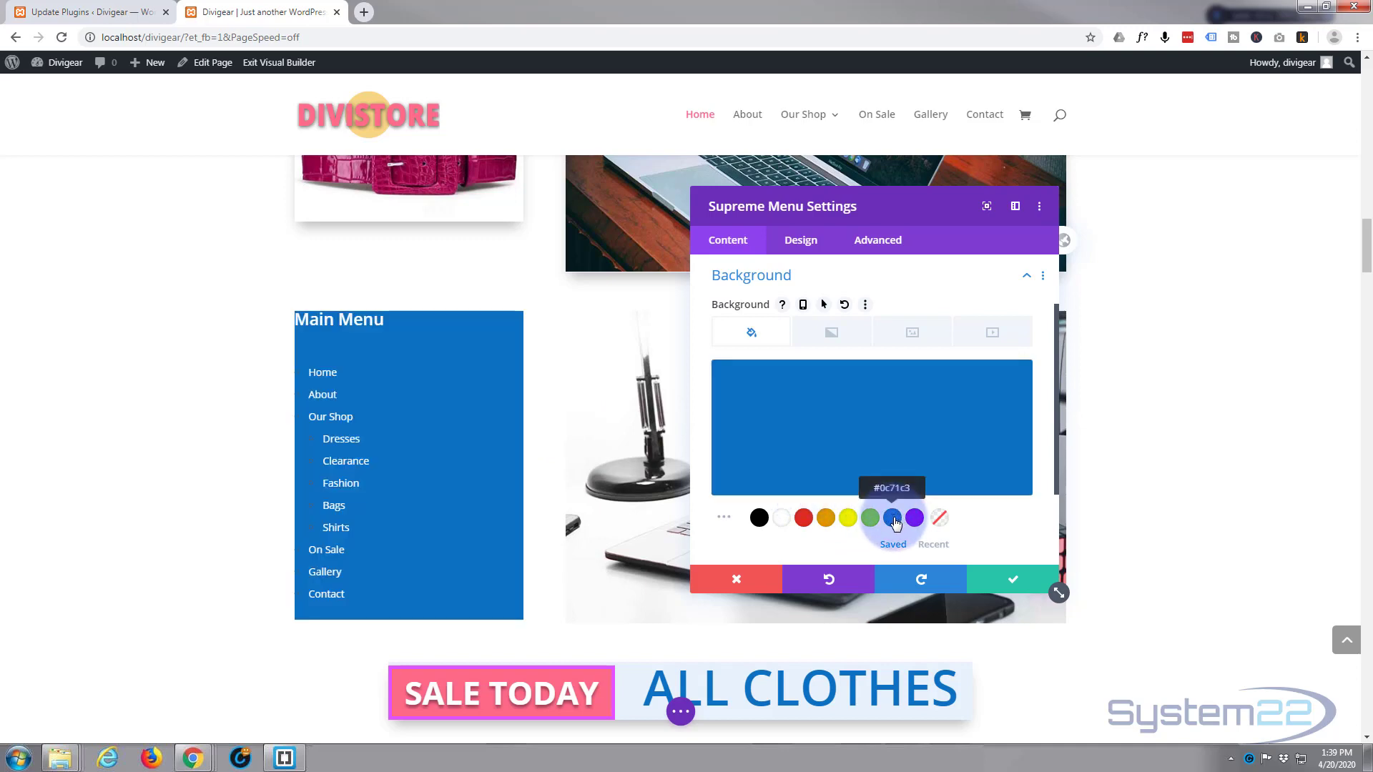
# Step: Set the menu links' list style type to None
pyautogui.click(814, 240)
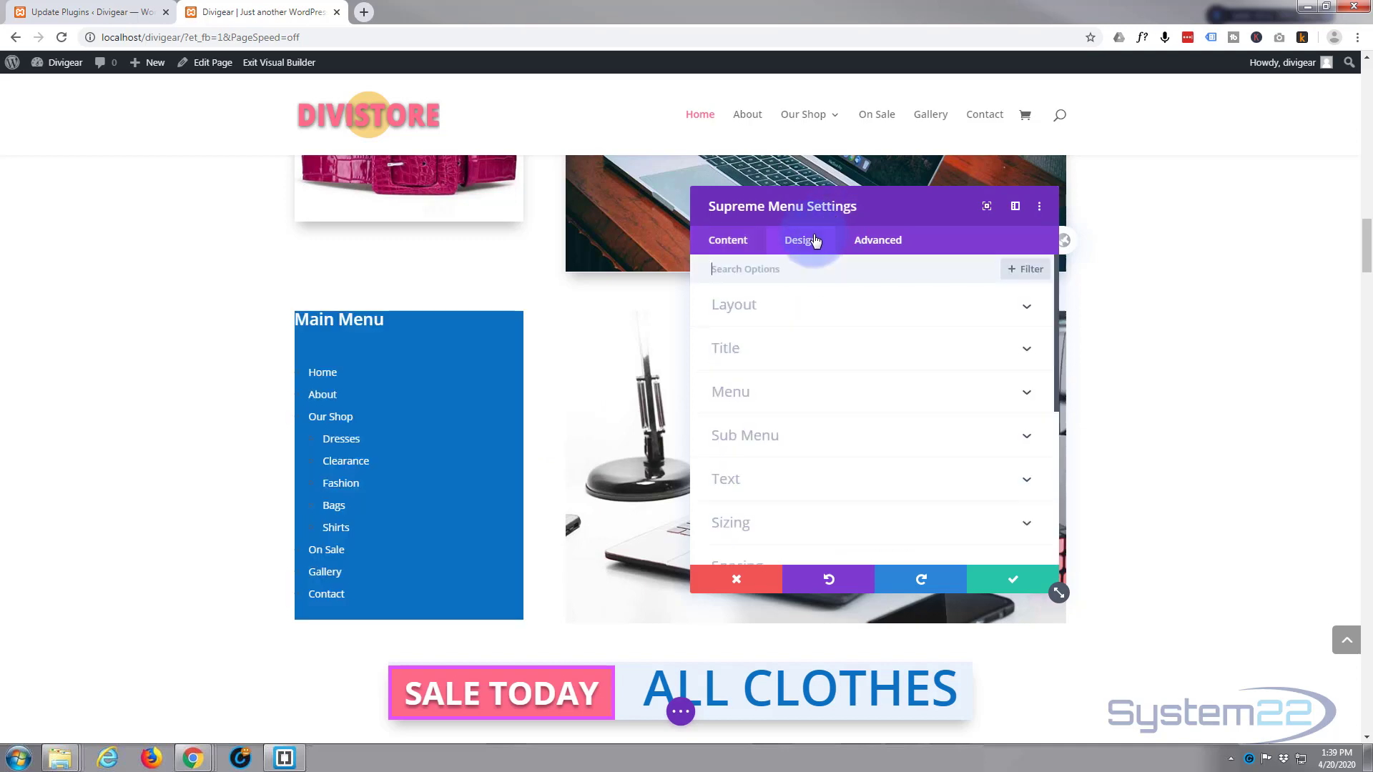
pyautogui.click(824, 395)
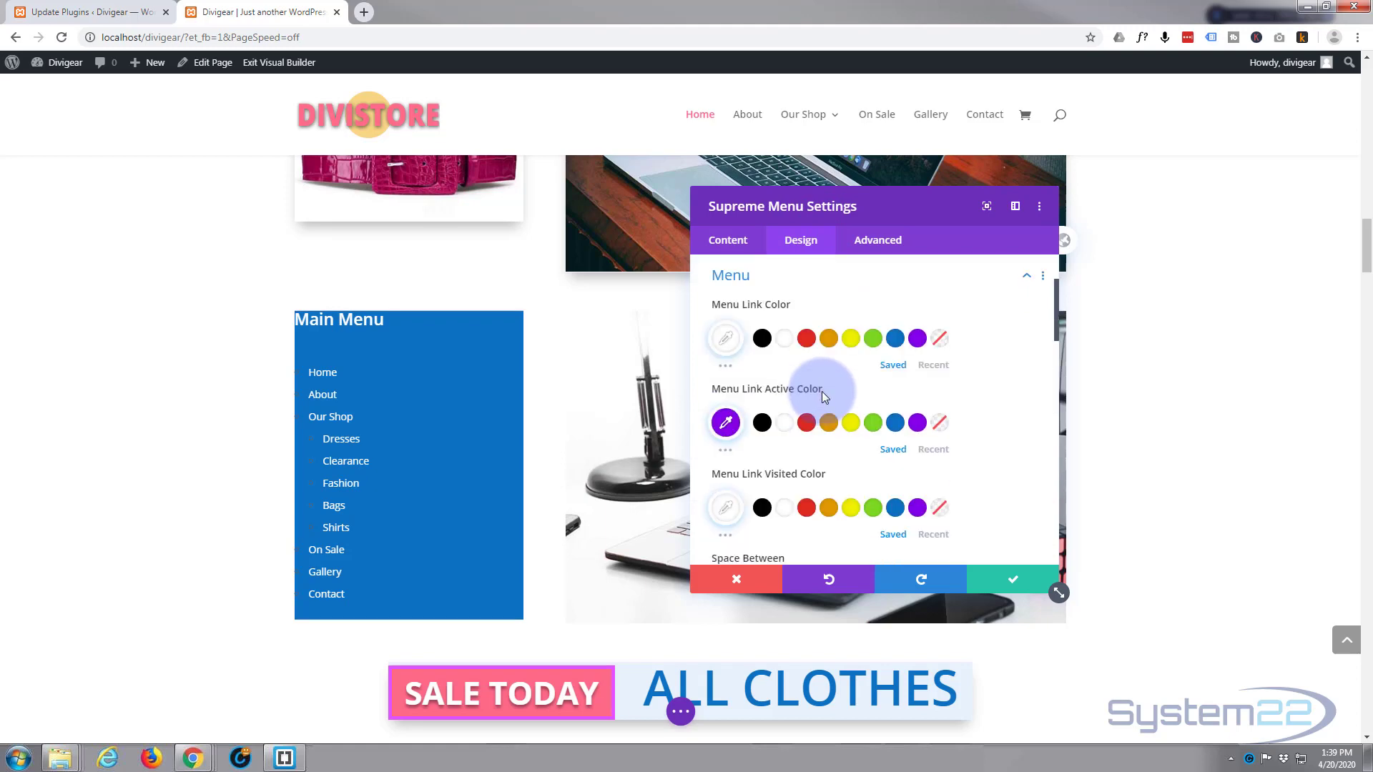
pyautogui.scroll(-4, 821, 390)
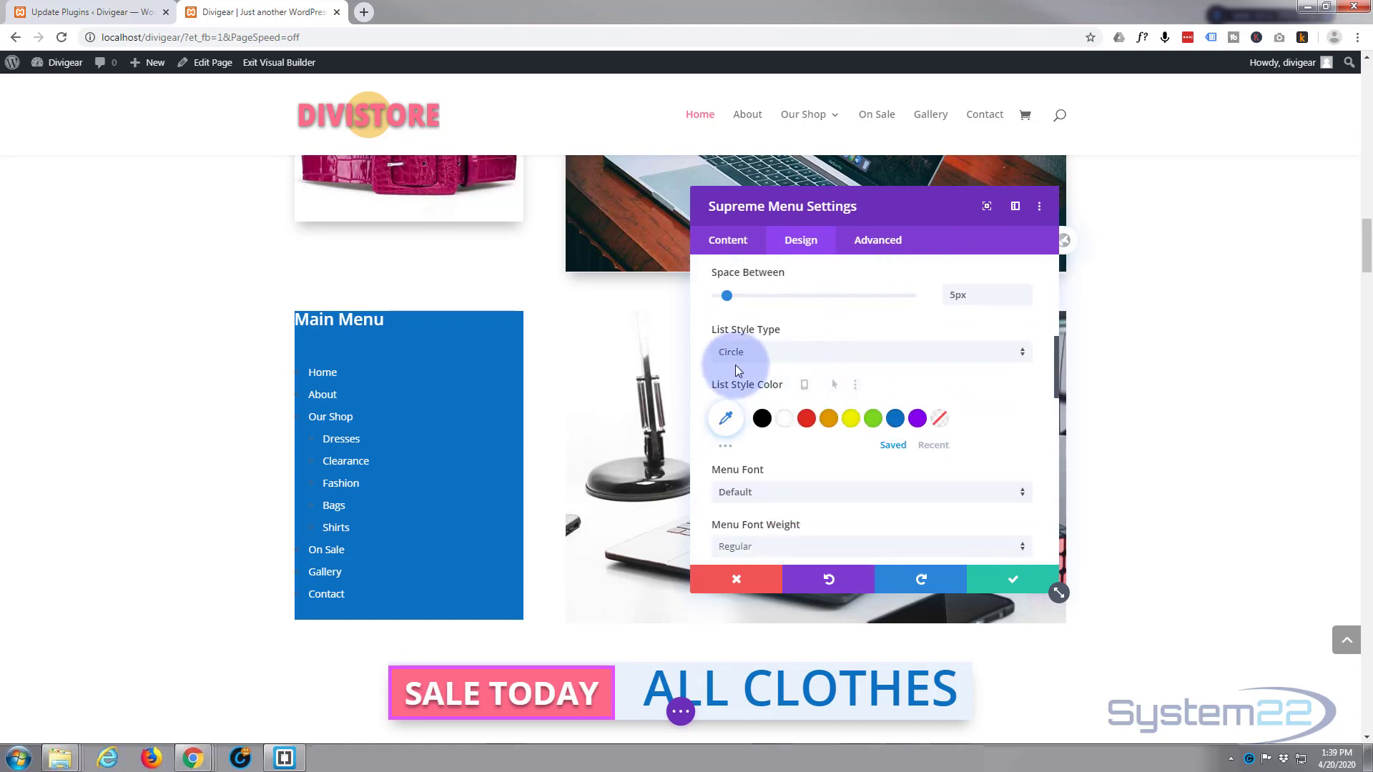
pyautogui.click(806, 351)
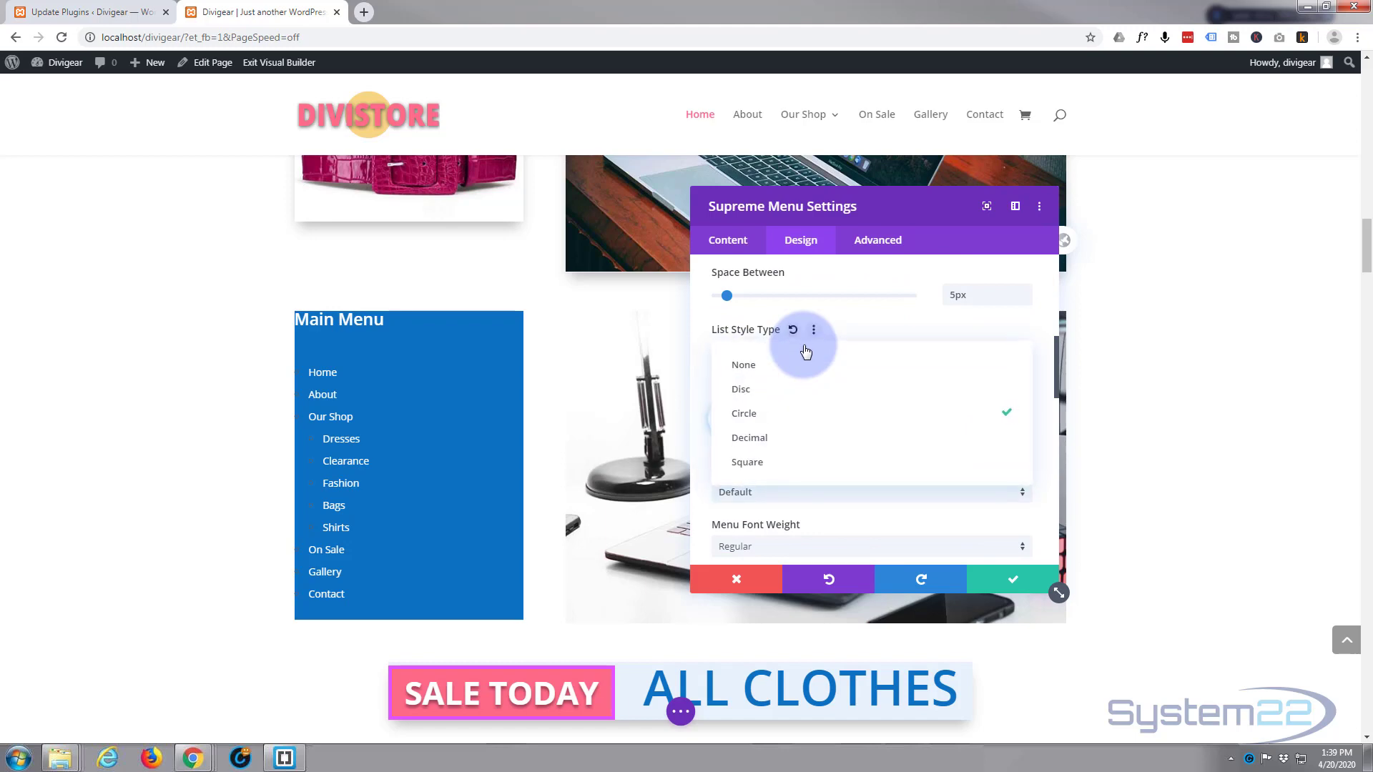
pyautogui.click(759, 365)
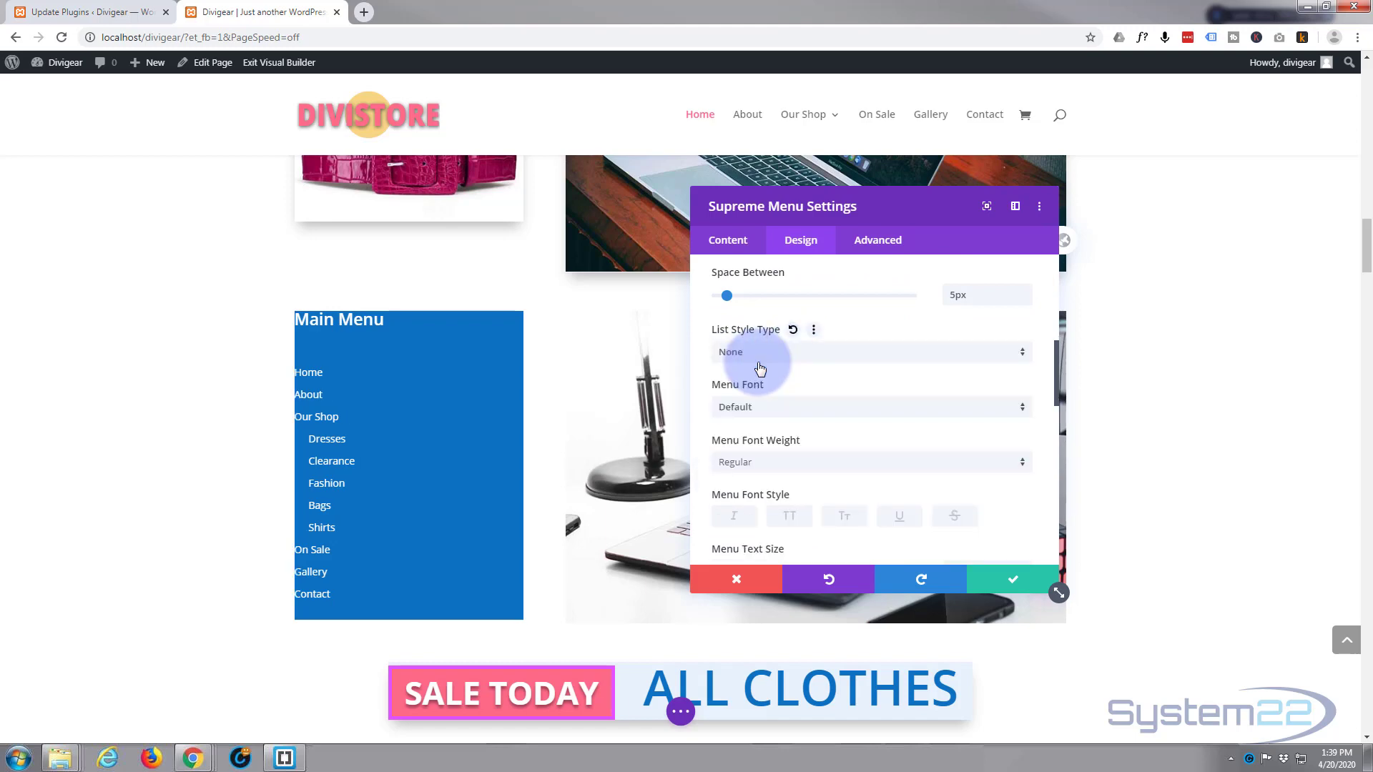
# Step: Increase the menu link text size from 14px to 15px
pyautogui.scroll(-1, 759, 370)
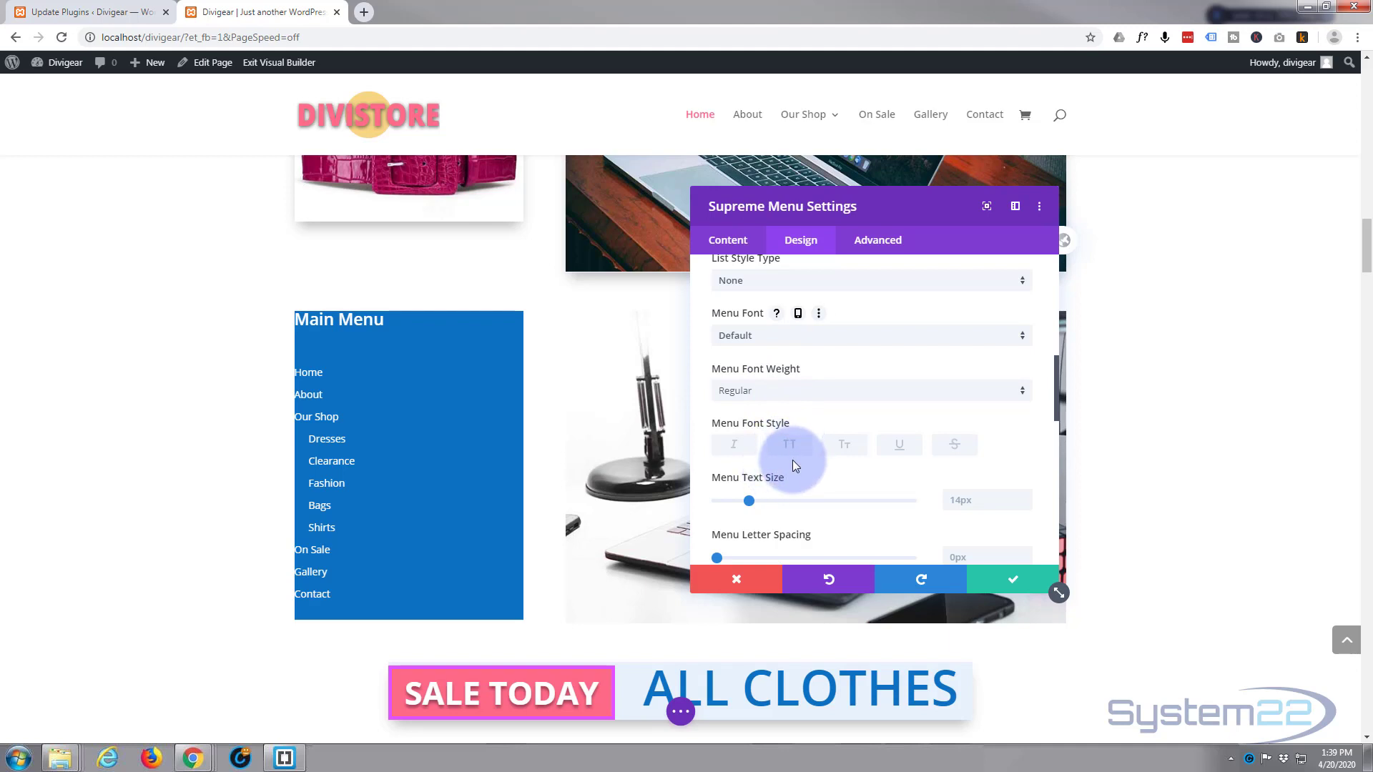
pyautogui.scroll(-1, 1058, 421)
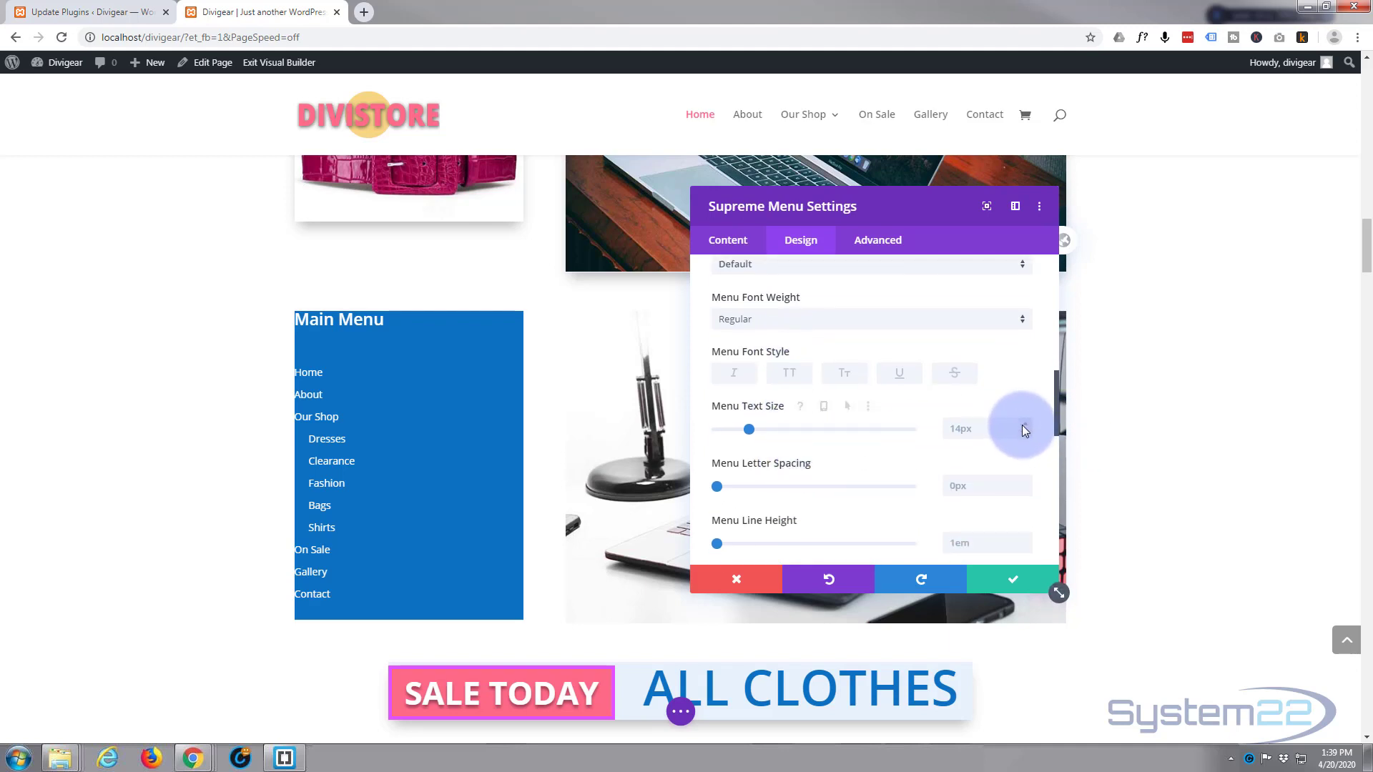
pyautogui.click(1023, 424)
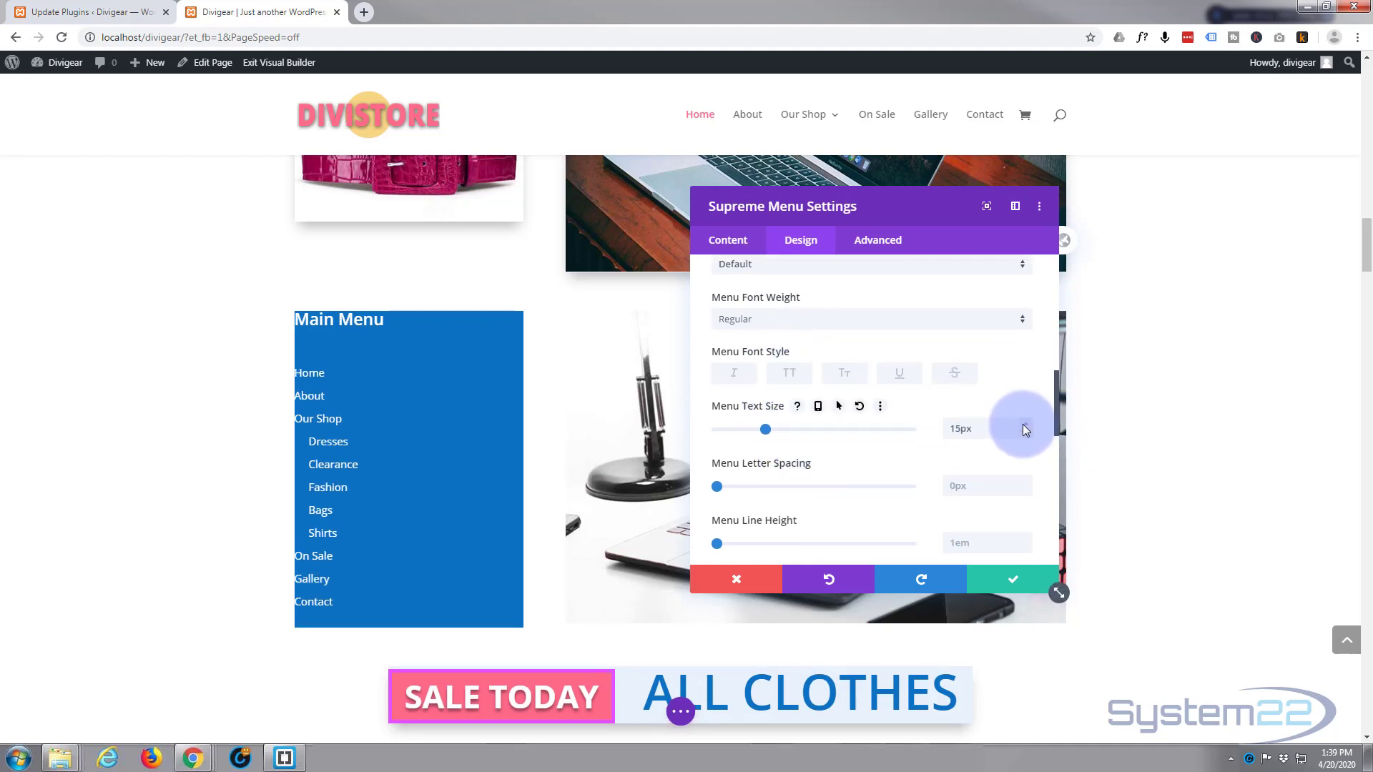
pyautogui.scroll(-1, 880, 411)
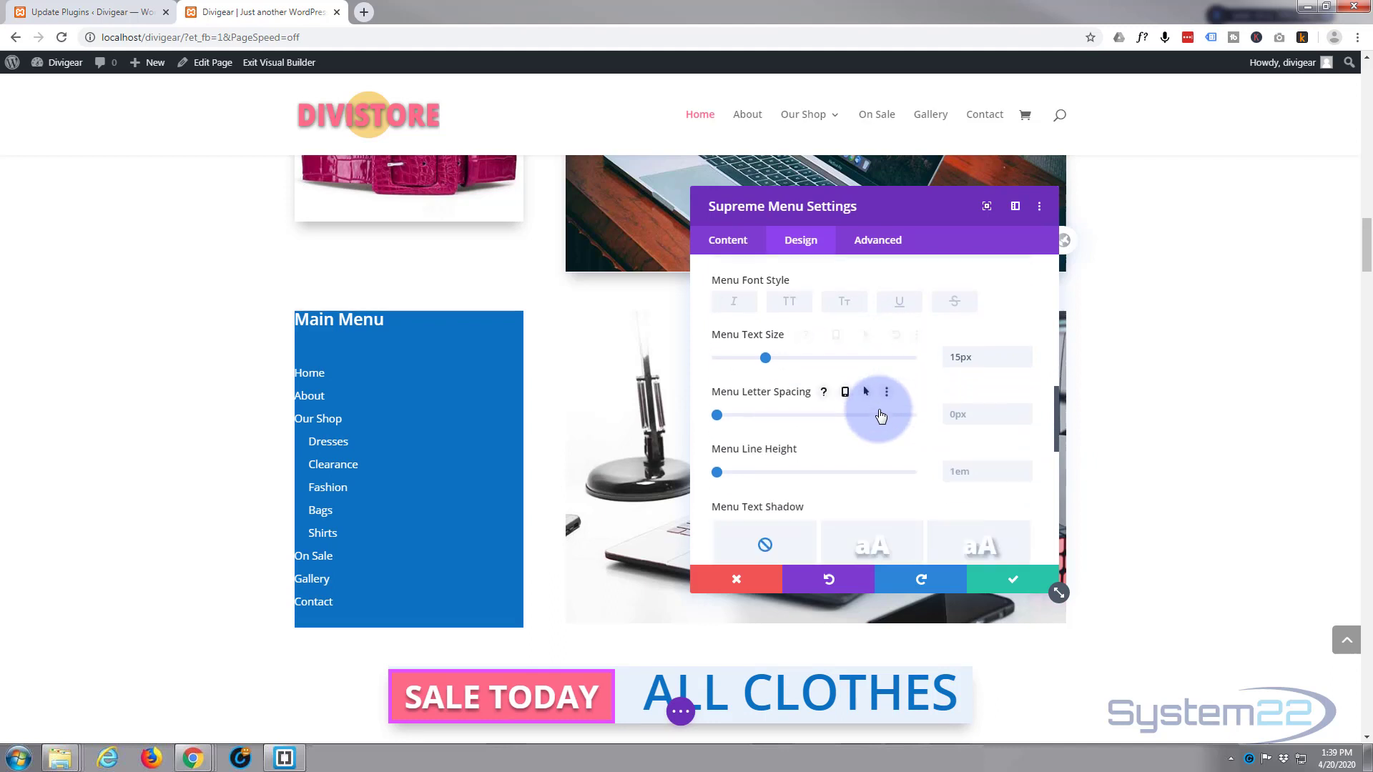
pyautogui.scroll(-1, 838, 423)
pyautogui.scroll(-3, 786, 425)
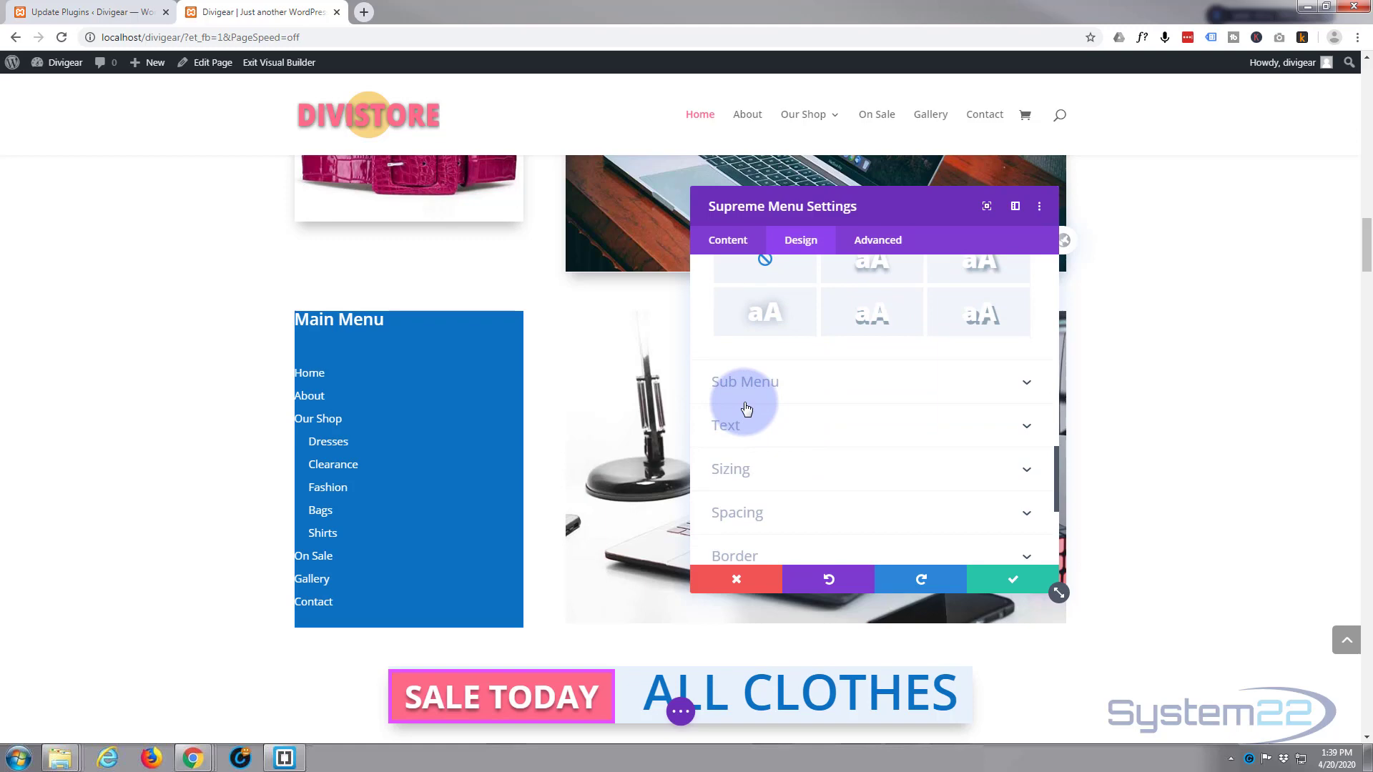
# Step: Set the submenu left spacing to 32px
pyautogui.click(813, 382)
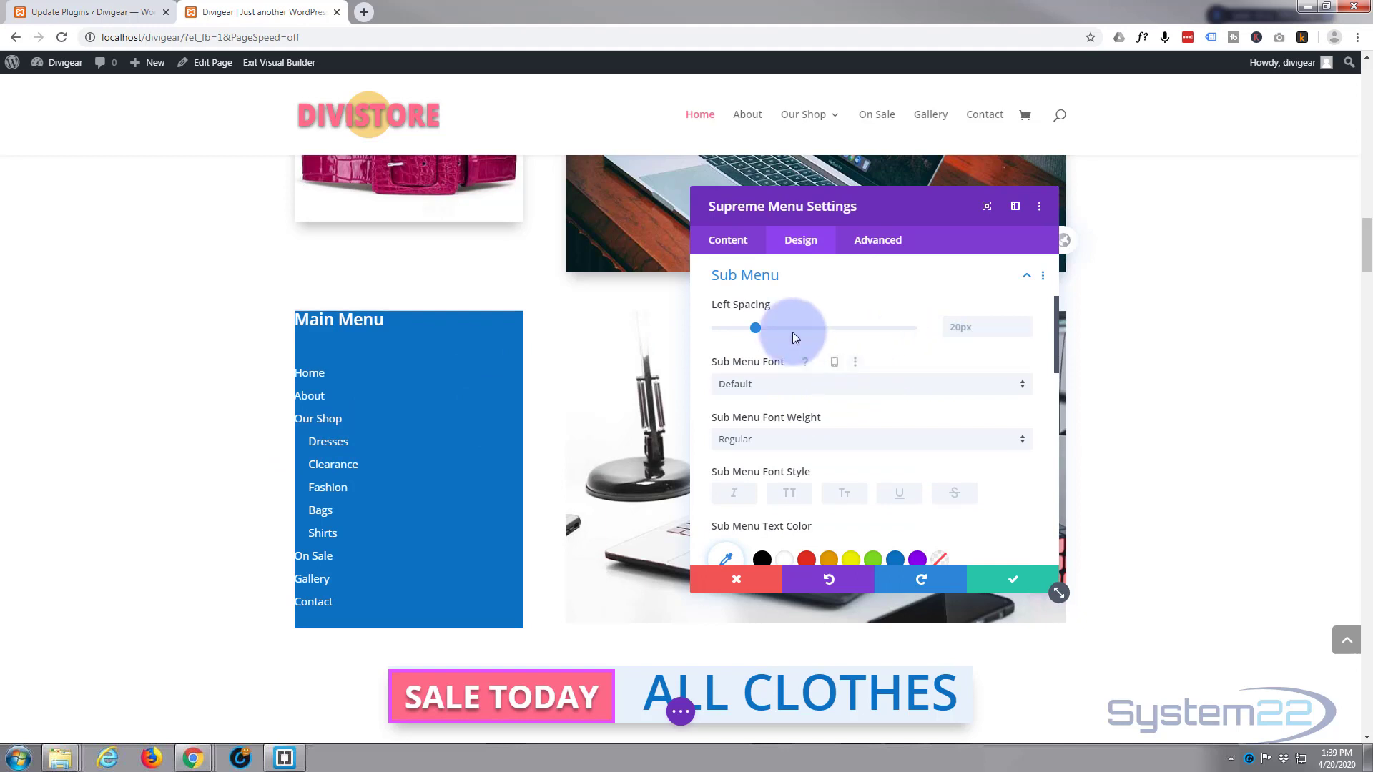
pyautogui.moveTo(755, 330)
pyautogui.mouseDown()
pyautogui.moveTo(682, 330)
pyautogui.moveTo(805, 330)
pyautogui.moveTo(780, 336)
pyautogui.mouseUp()
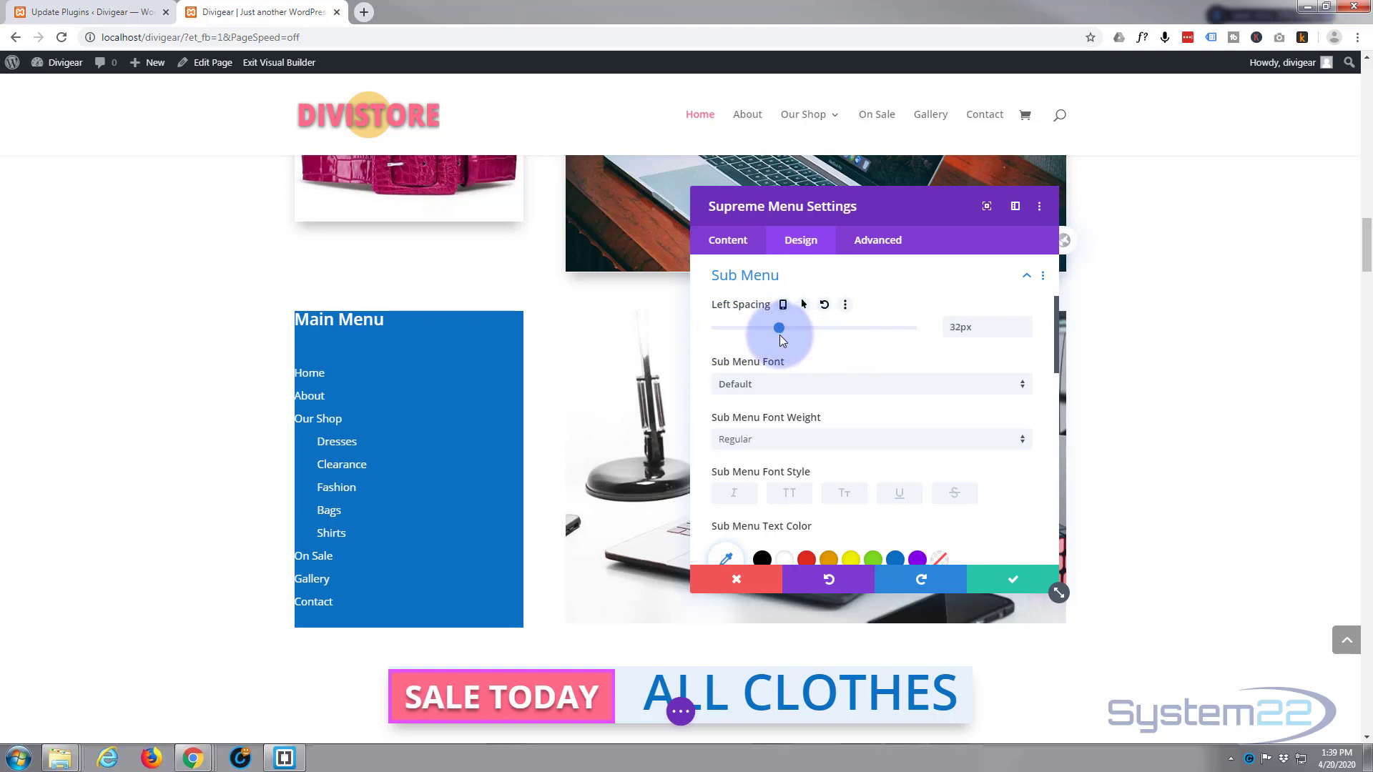
pyautogui.scroll(-3, 838, 433)
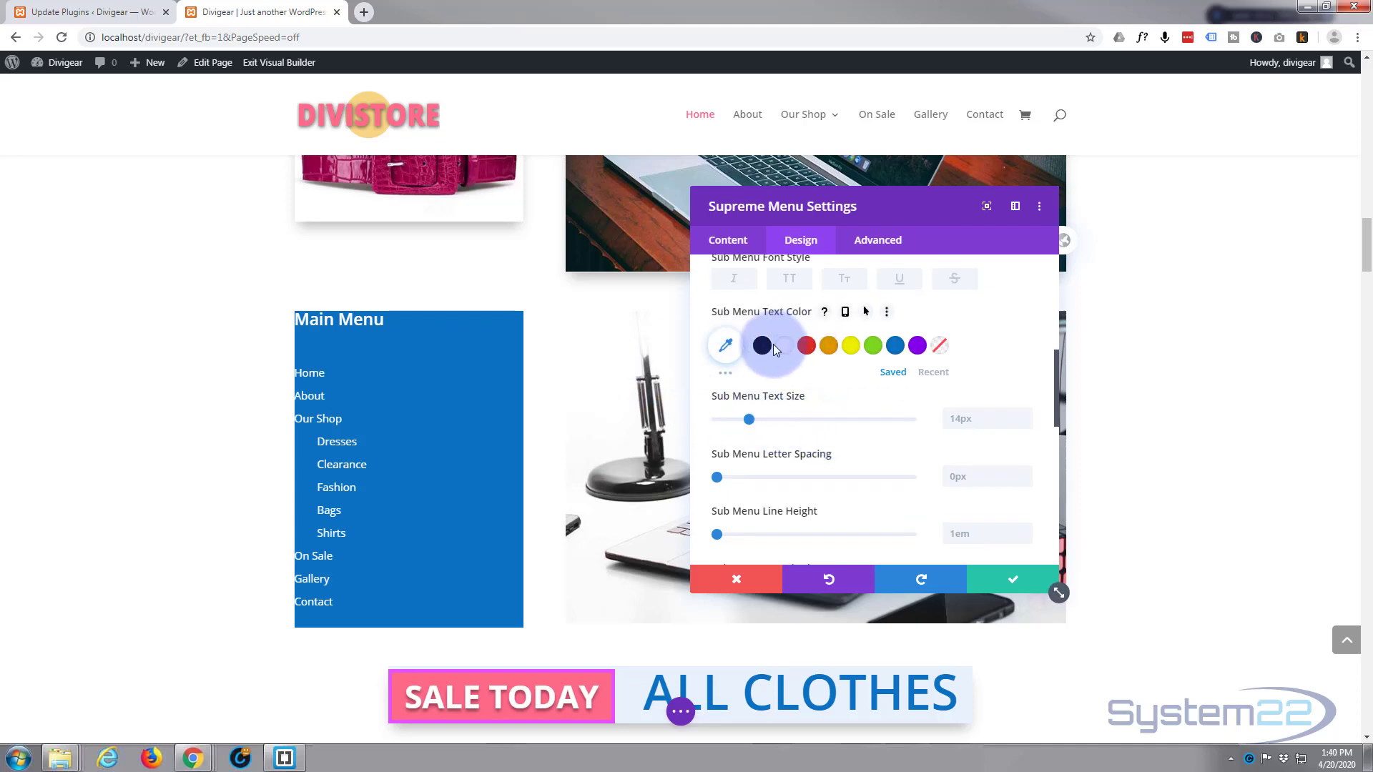
pyautogui.scroll(-1, 851, 382)
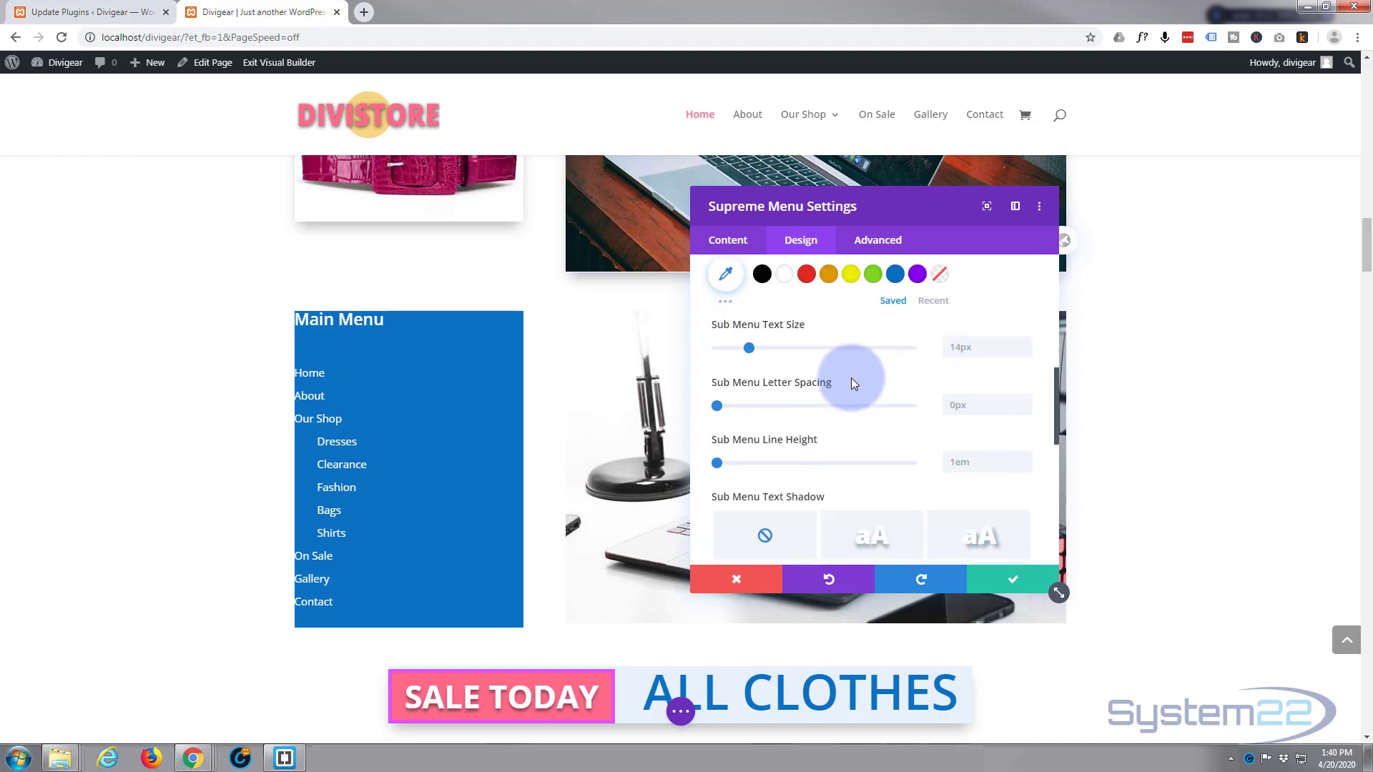
pyautogui.scroll(-5, 853, 384)
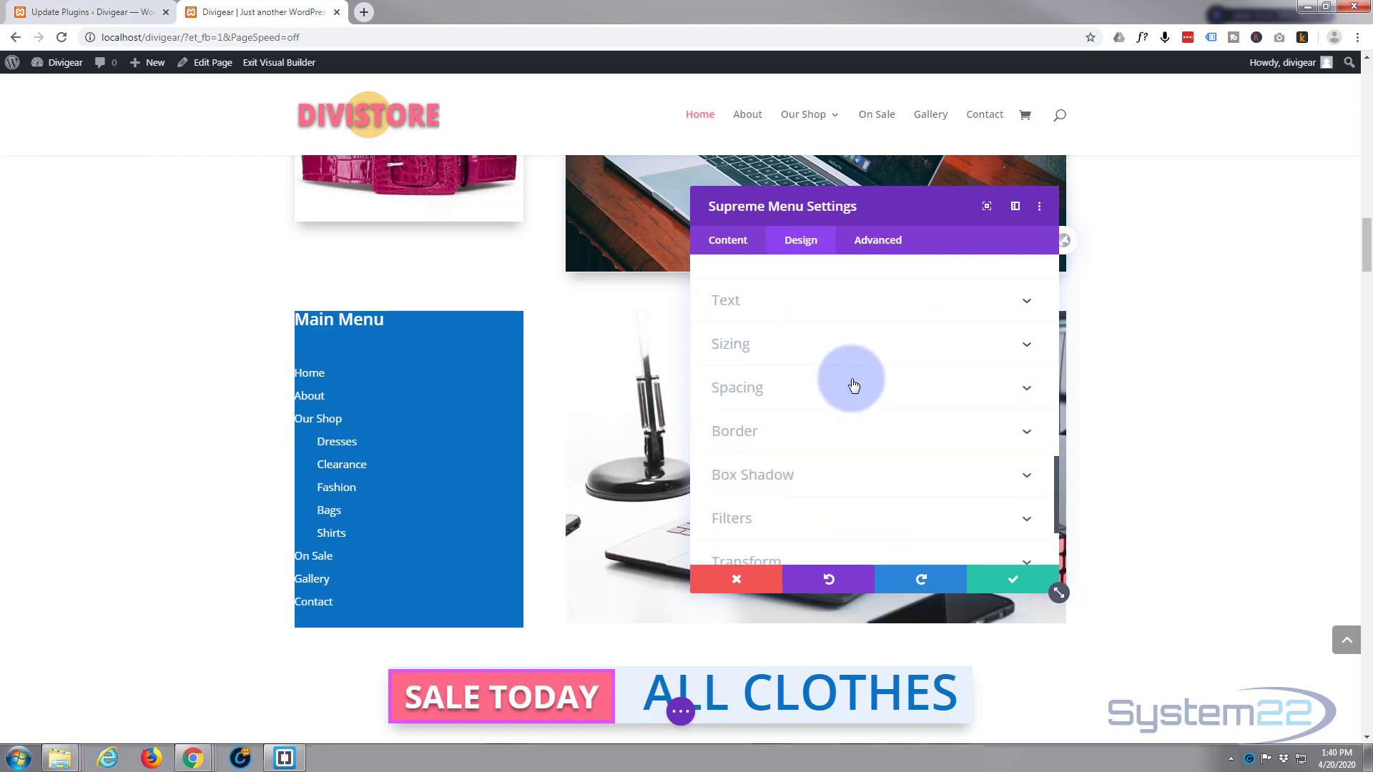
pyautogui.scroll(-2, 853, 385)
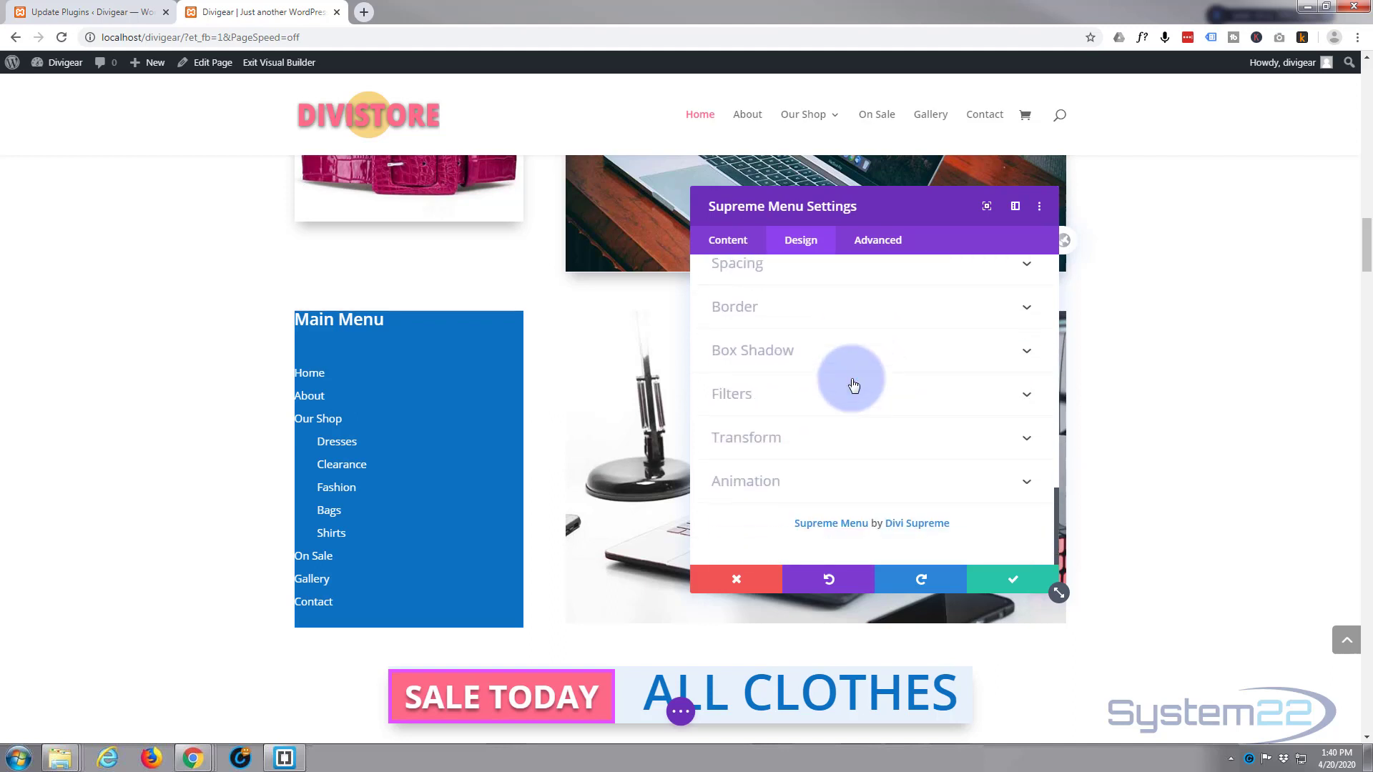
# Step: Apply the fourth box shadow preset to the Main Menu box
pyautogui.click(826, 352)
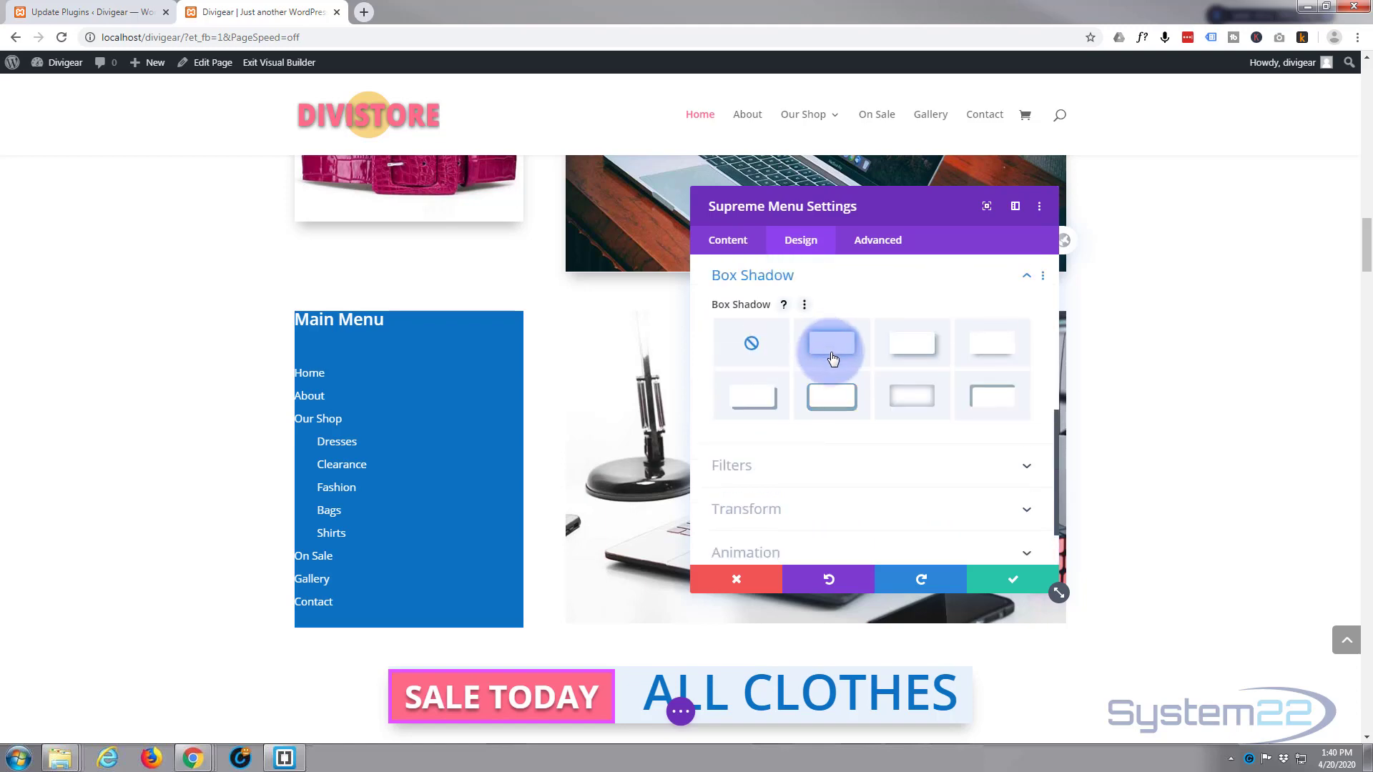
pyautogui.click(982, 349)
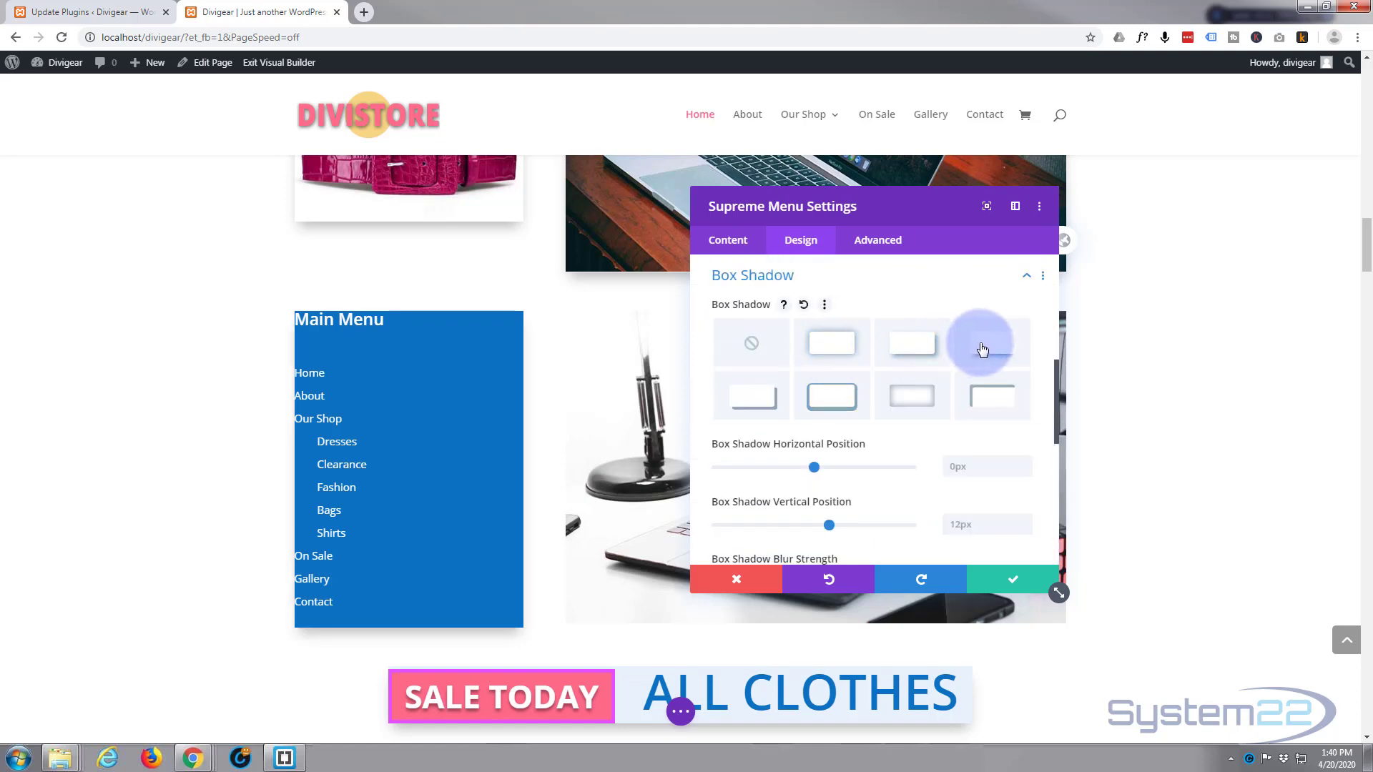
pyautogui.click(336, 329)
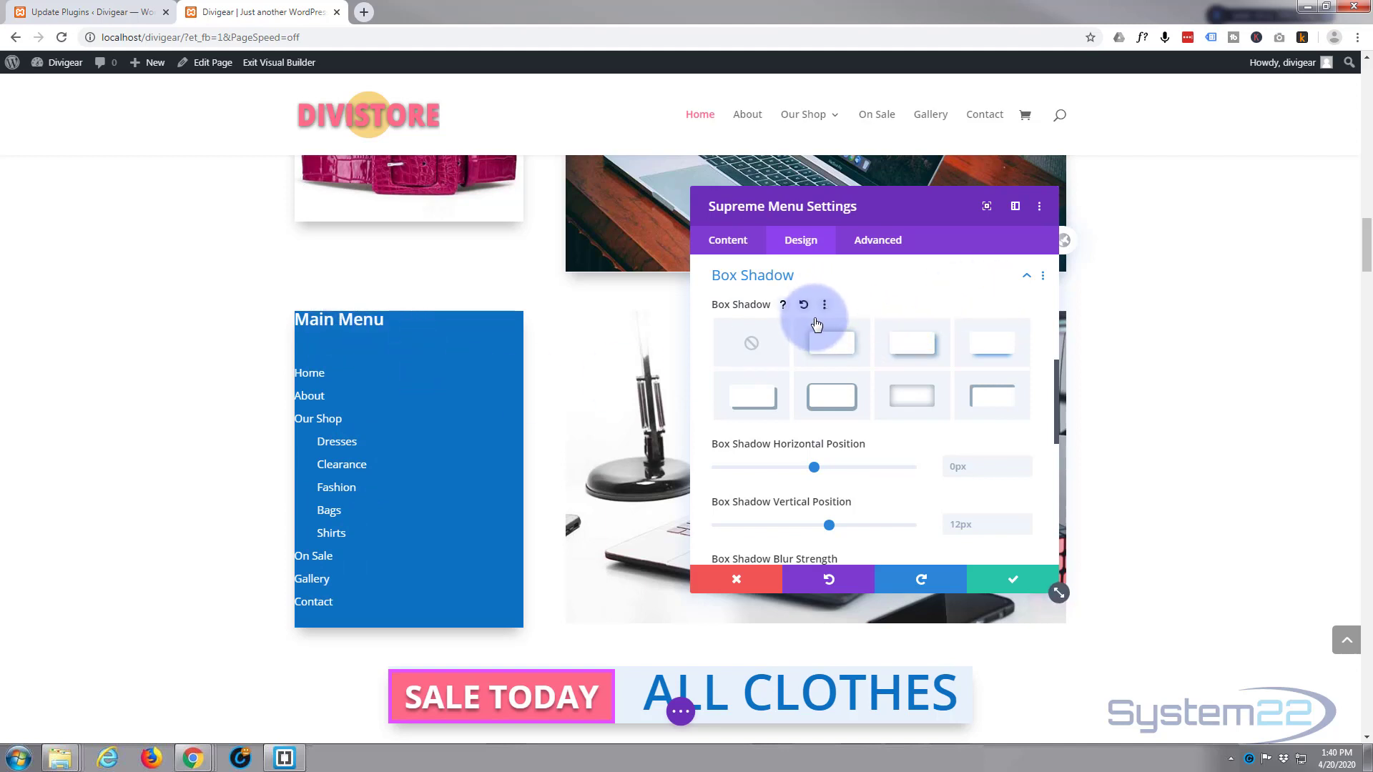
pyautogui.click(834, 271)
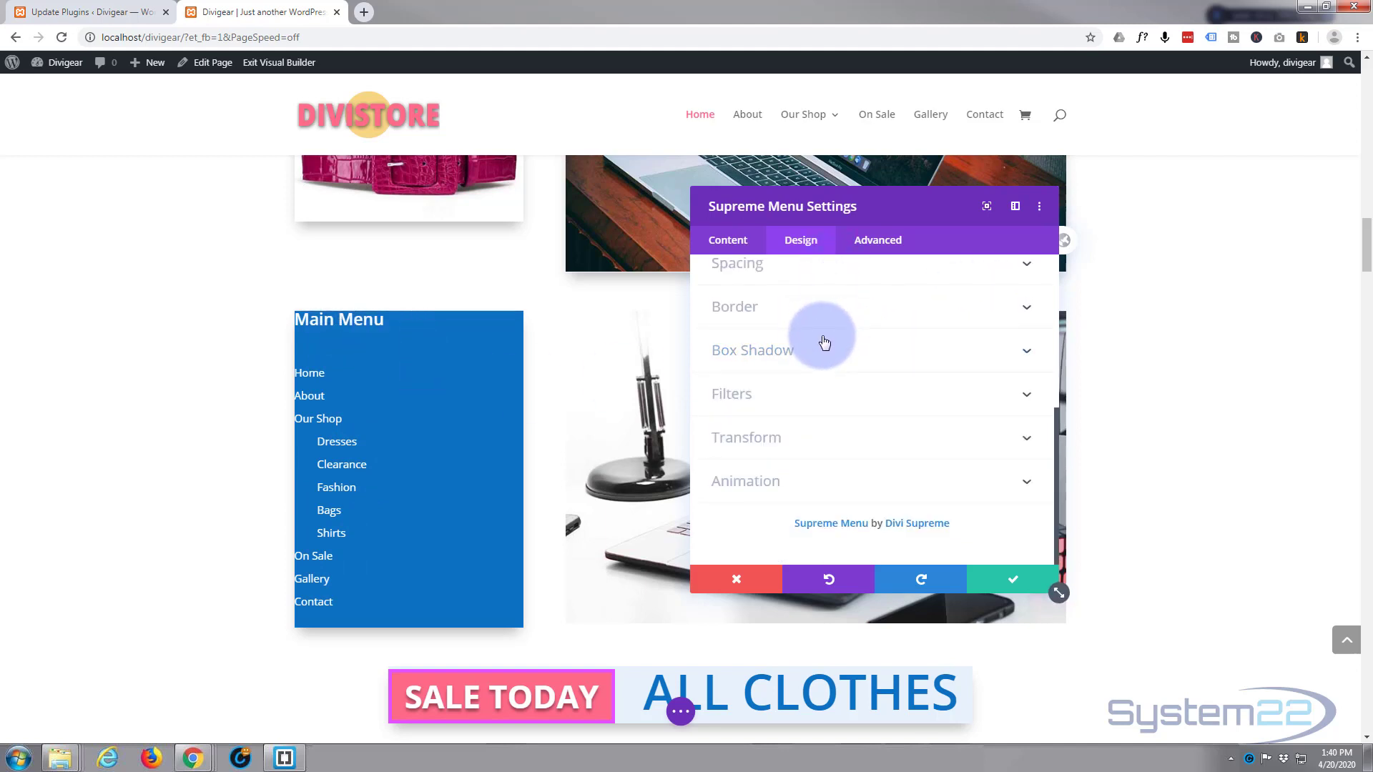
pyautogui.scroll(2, 819, 350)
# Step: Set linked top and bottom padding to 25px and enter 25px for left padding
pyautogui.click(804, 415)
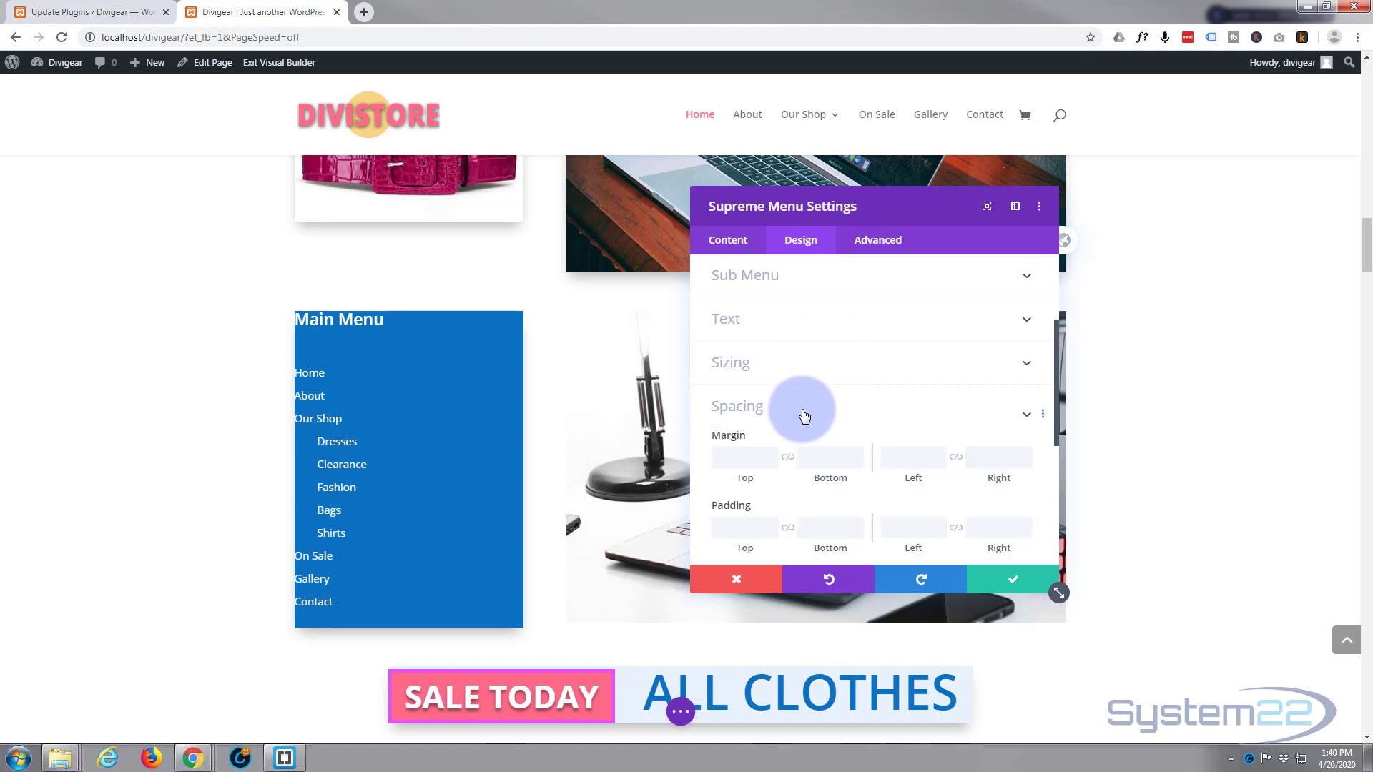
pyautogui.click(744, 396)
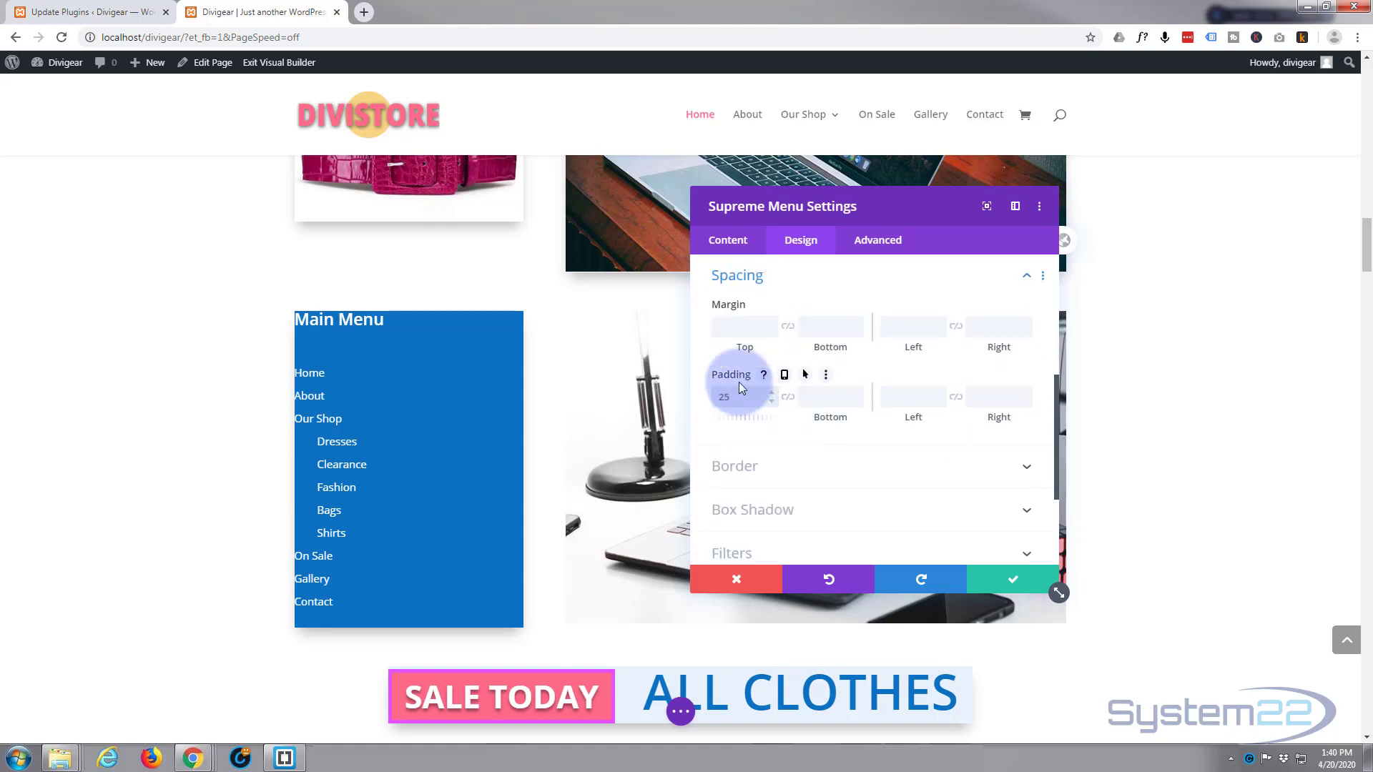
pyautogui.click(788, 397)
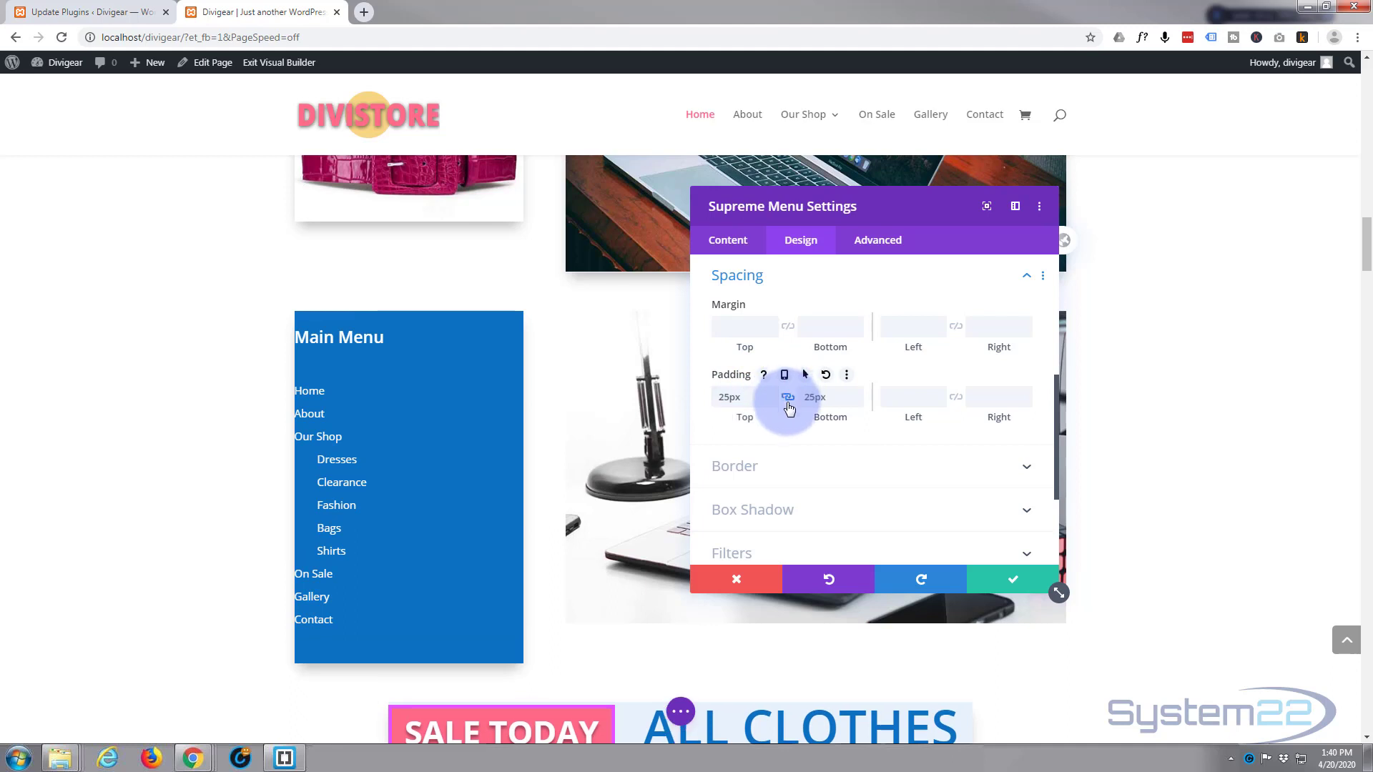
pyautogui.click(916, 393)
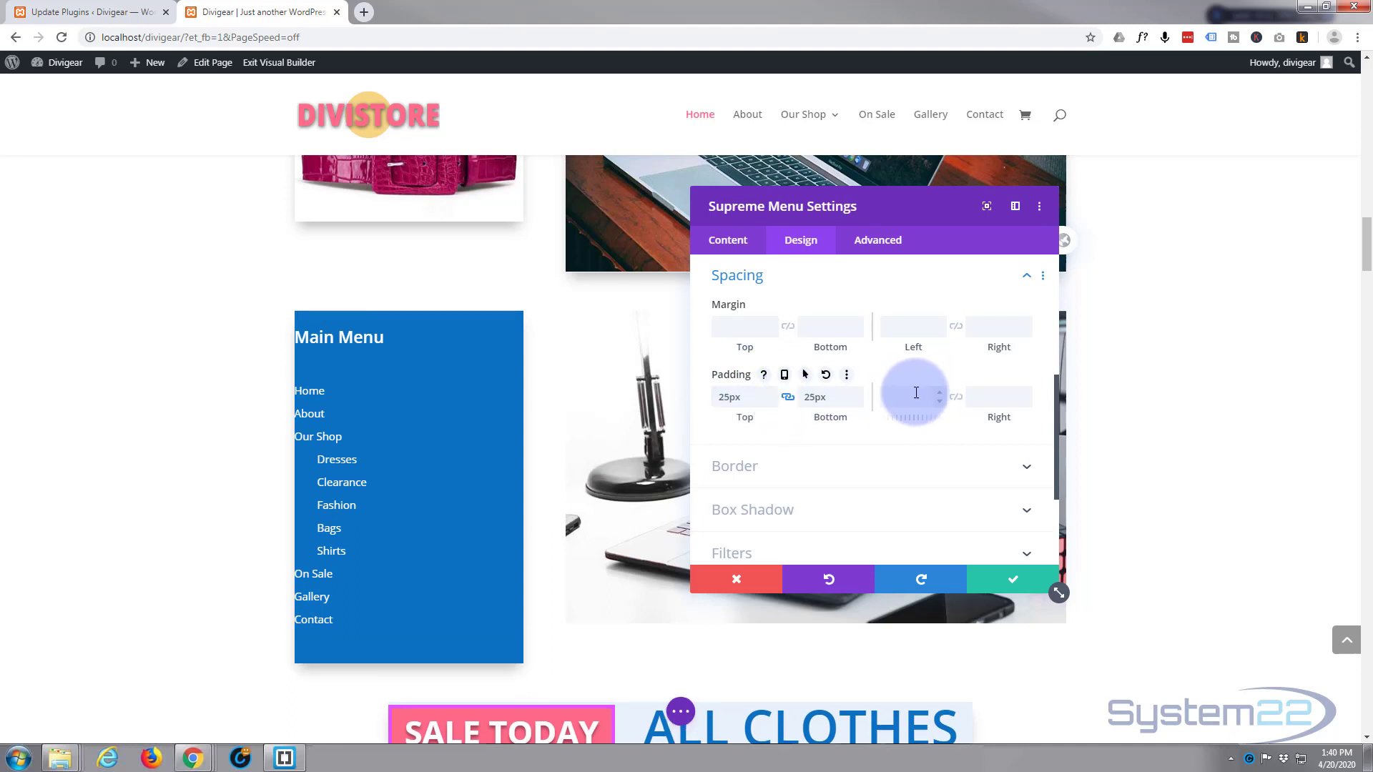
pyautogui.write('25')
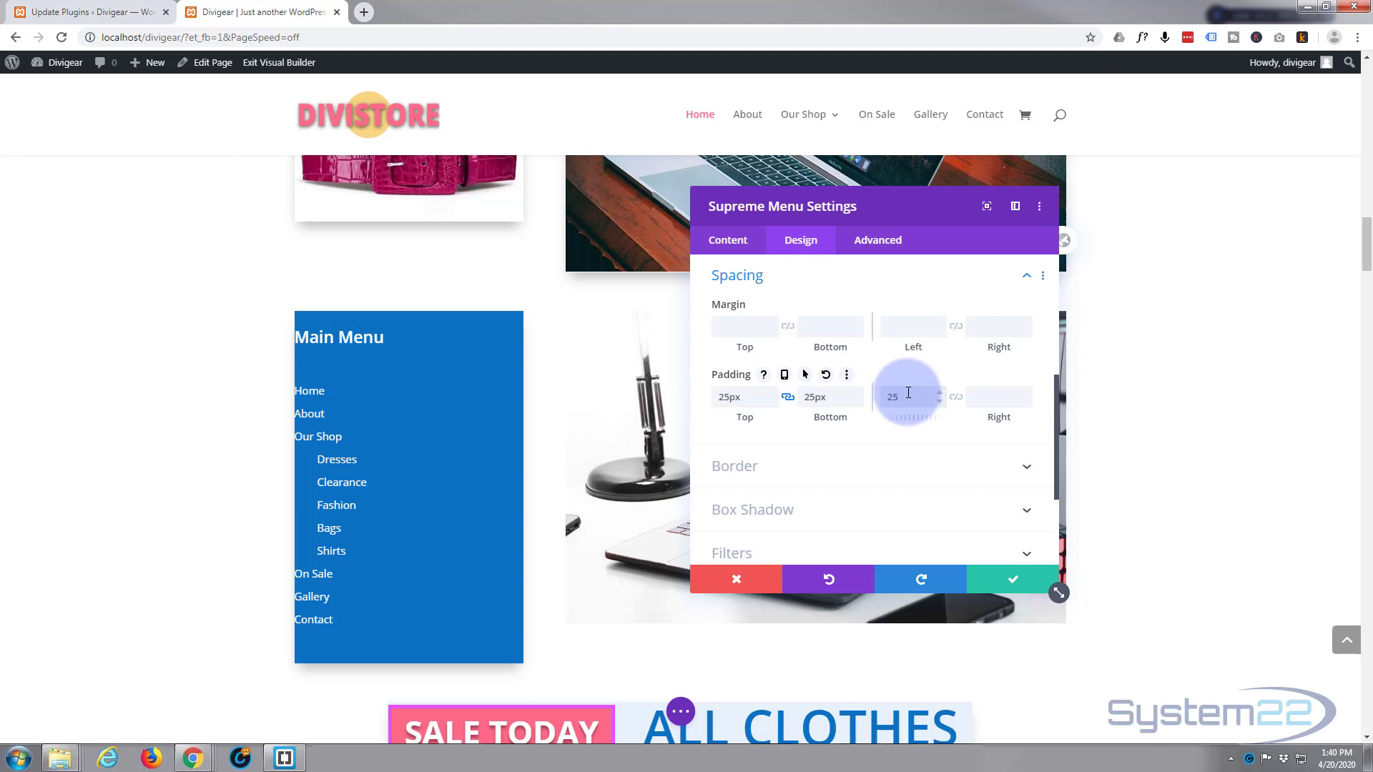
pyautogui.write('px')
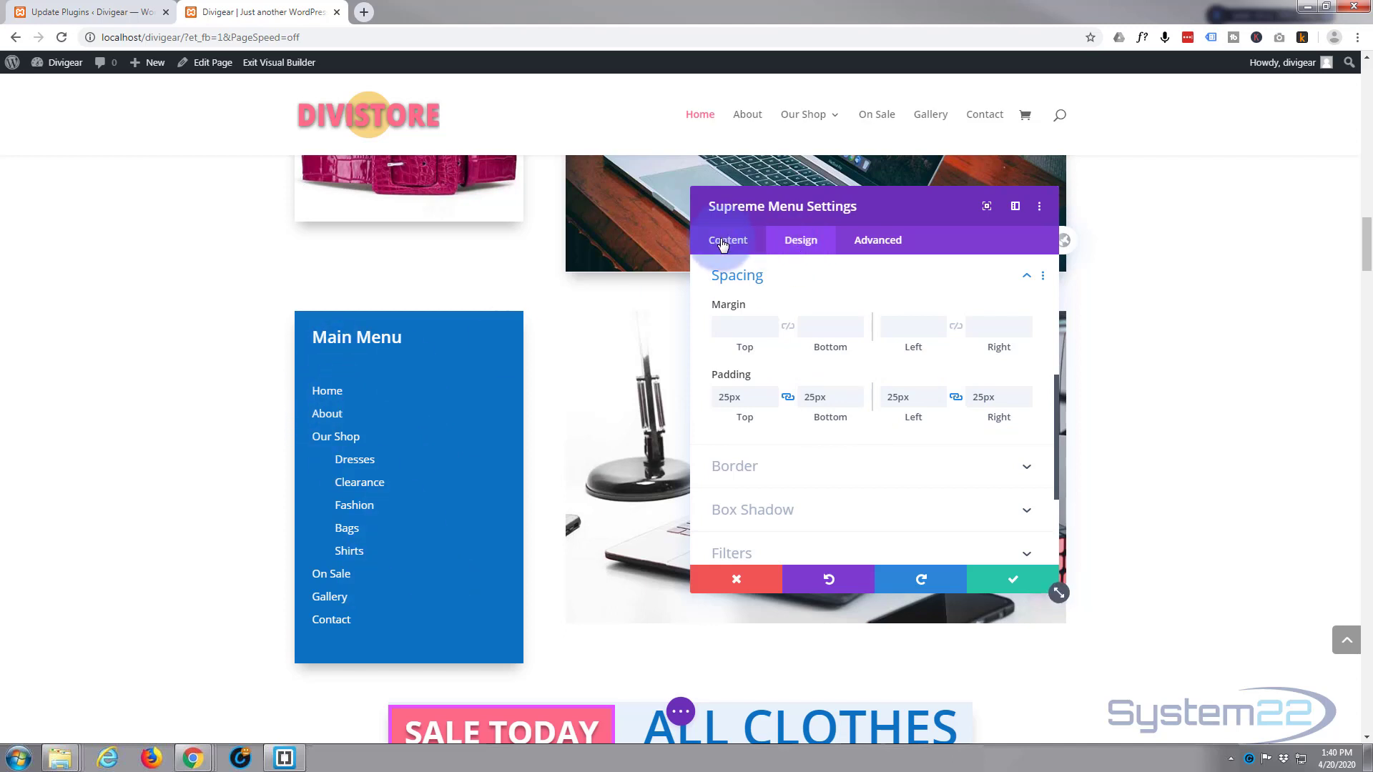
# Step: Change the Main Menu title's Bottom Gap from 50px to 20px and apply the Supreme Menu settings
pyautogui.scroll(4, 798, 317)
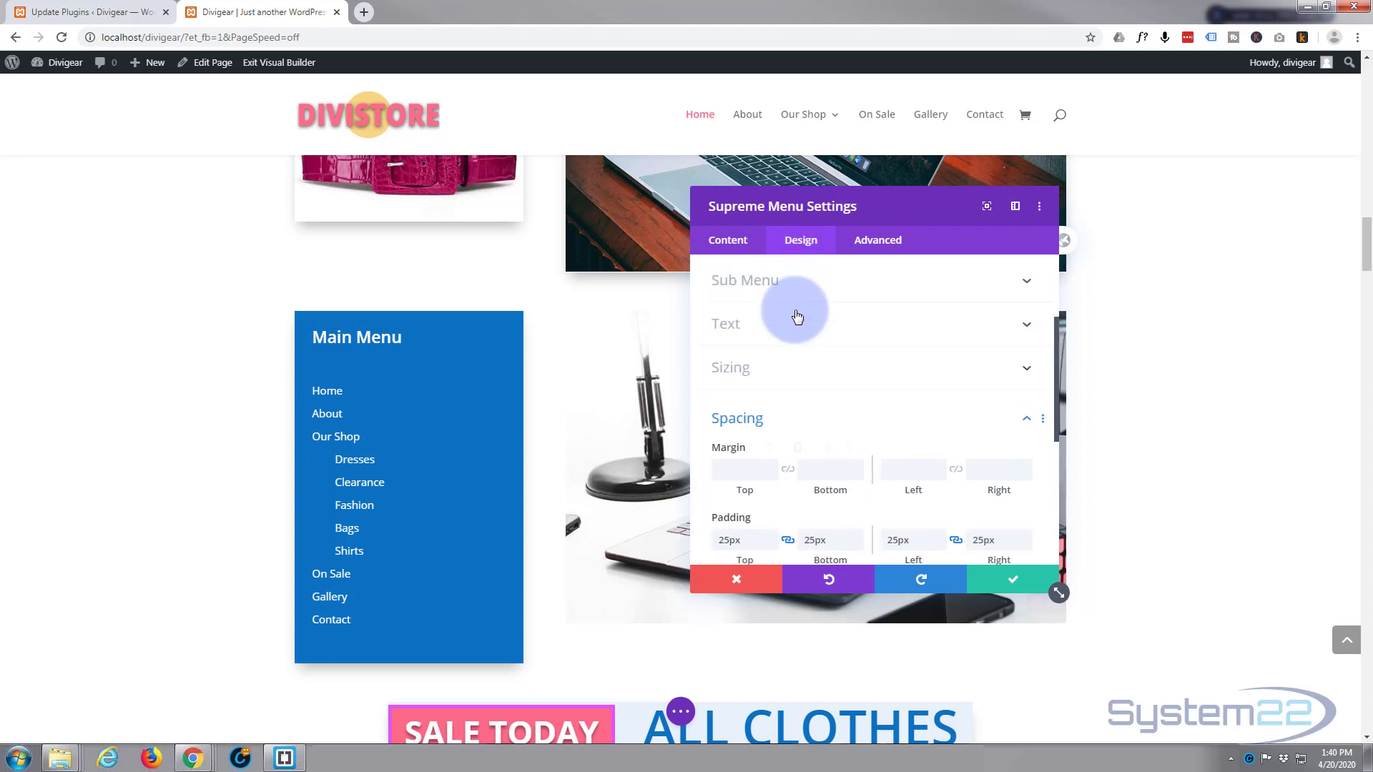
pyautogui.click(804, 337)
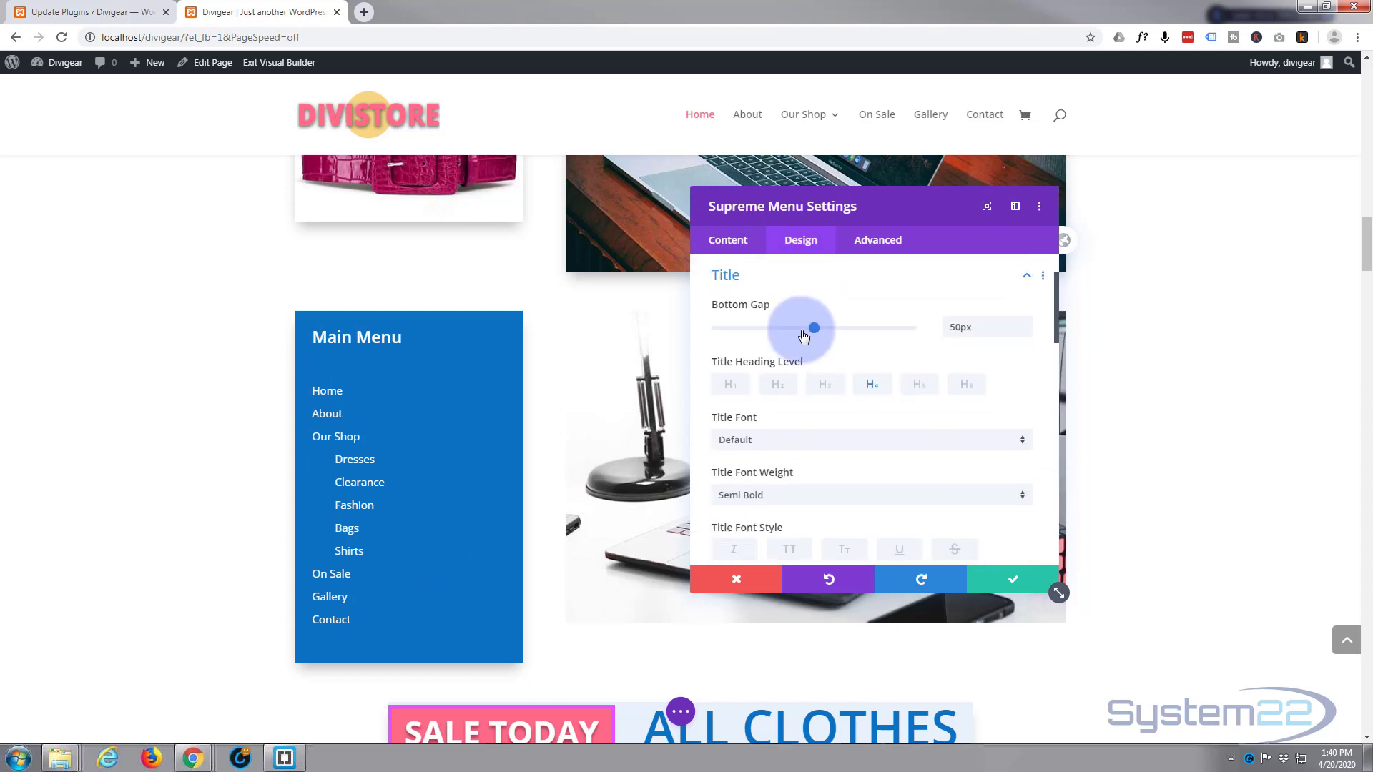
pyautogui.moveTo(959, 327); pyautogui.dragTo(949, 326)
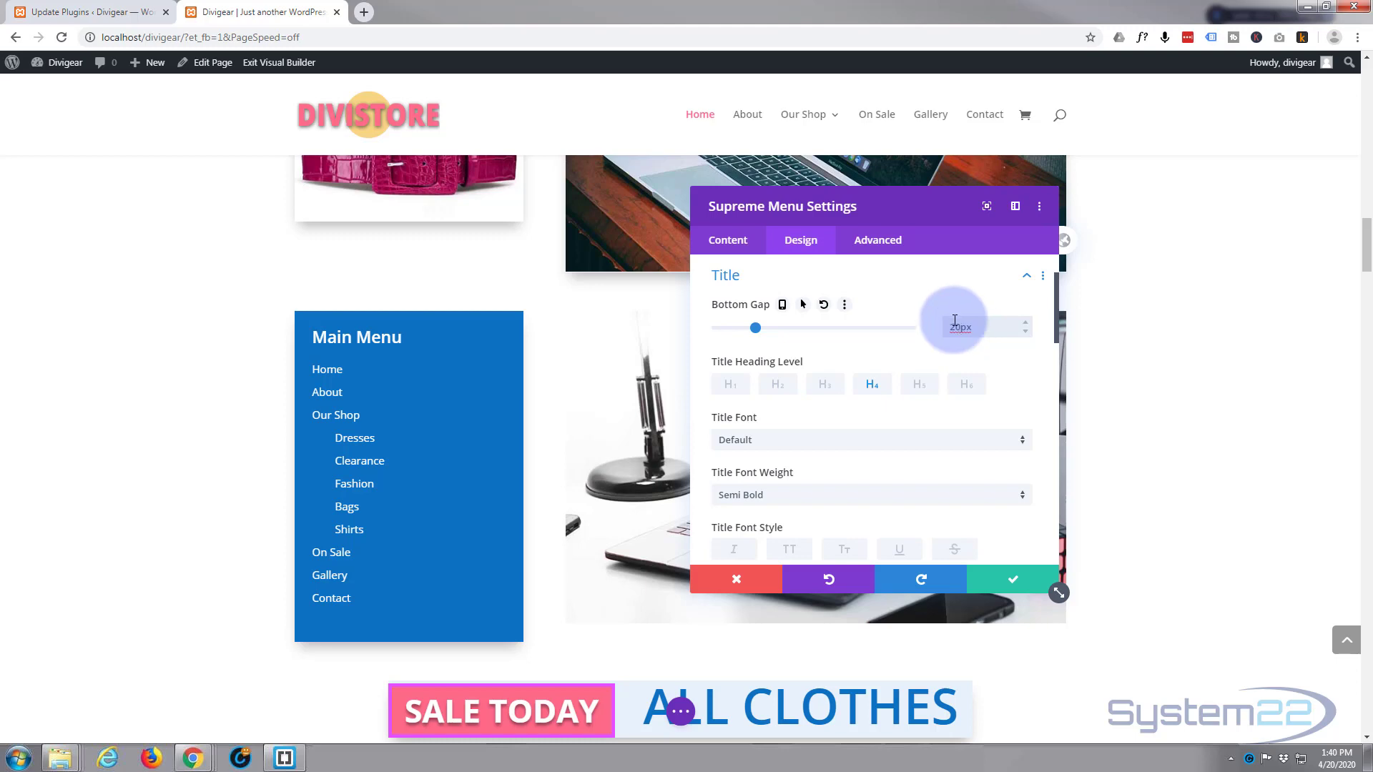
pyautogui.click(959, 328)
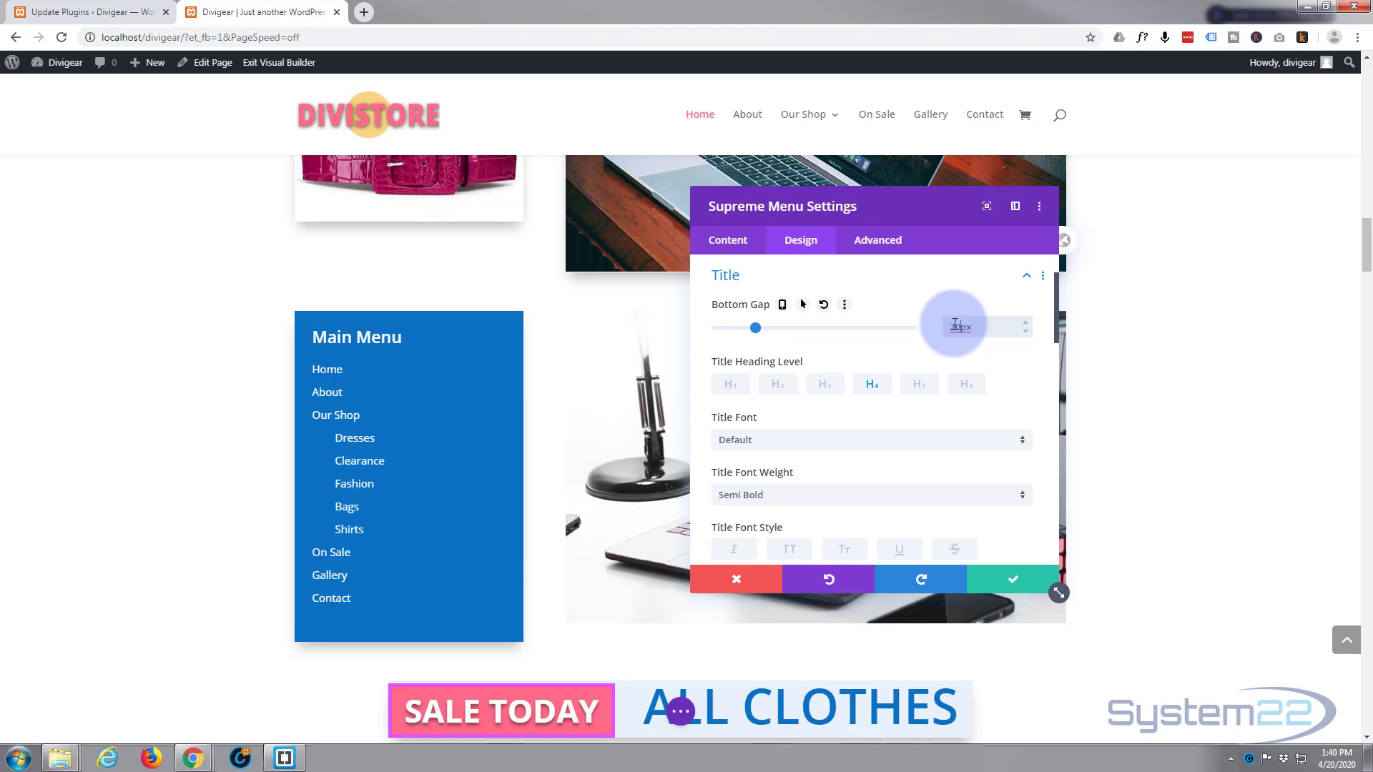
pyautogui.click(1024, 585)
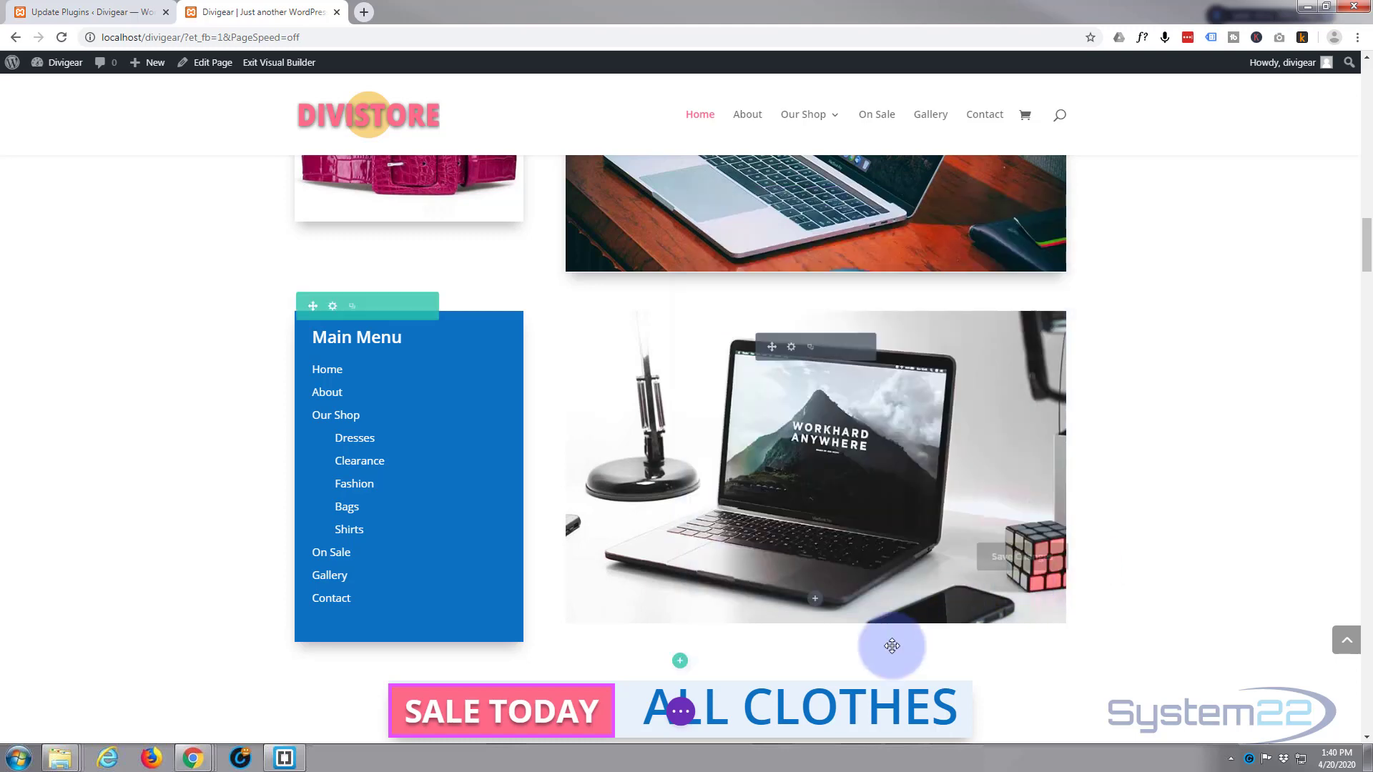
# Step: Save the page from the page settings bar and exit the Visual Builder to the live Divigear home page
pyautogui.click(681, 713)
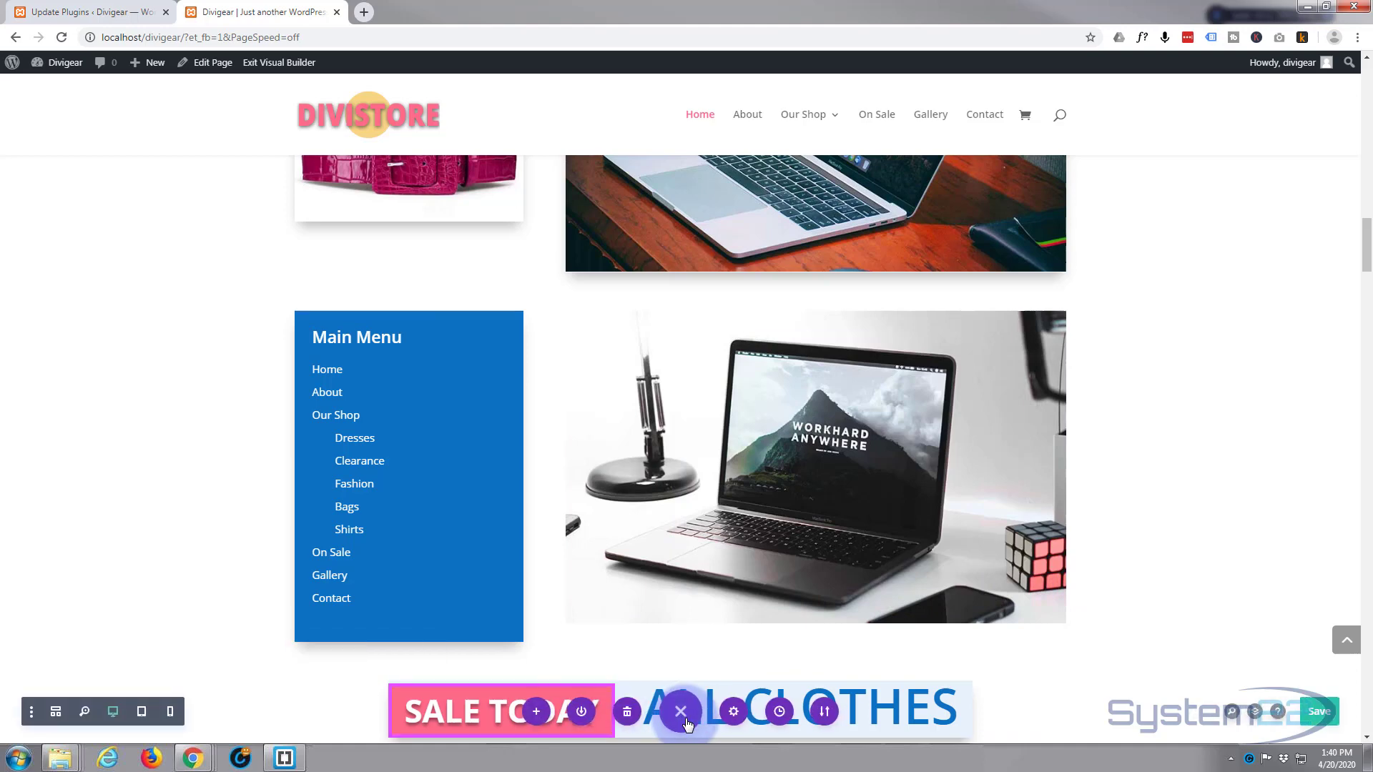
pyautogui.click(1320, 712)
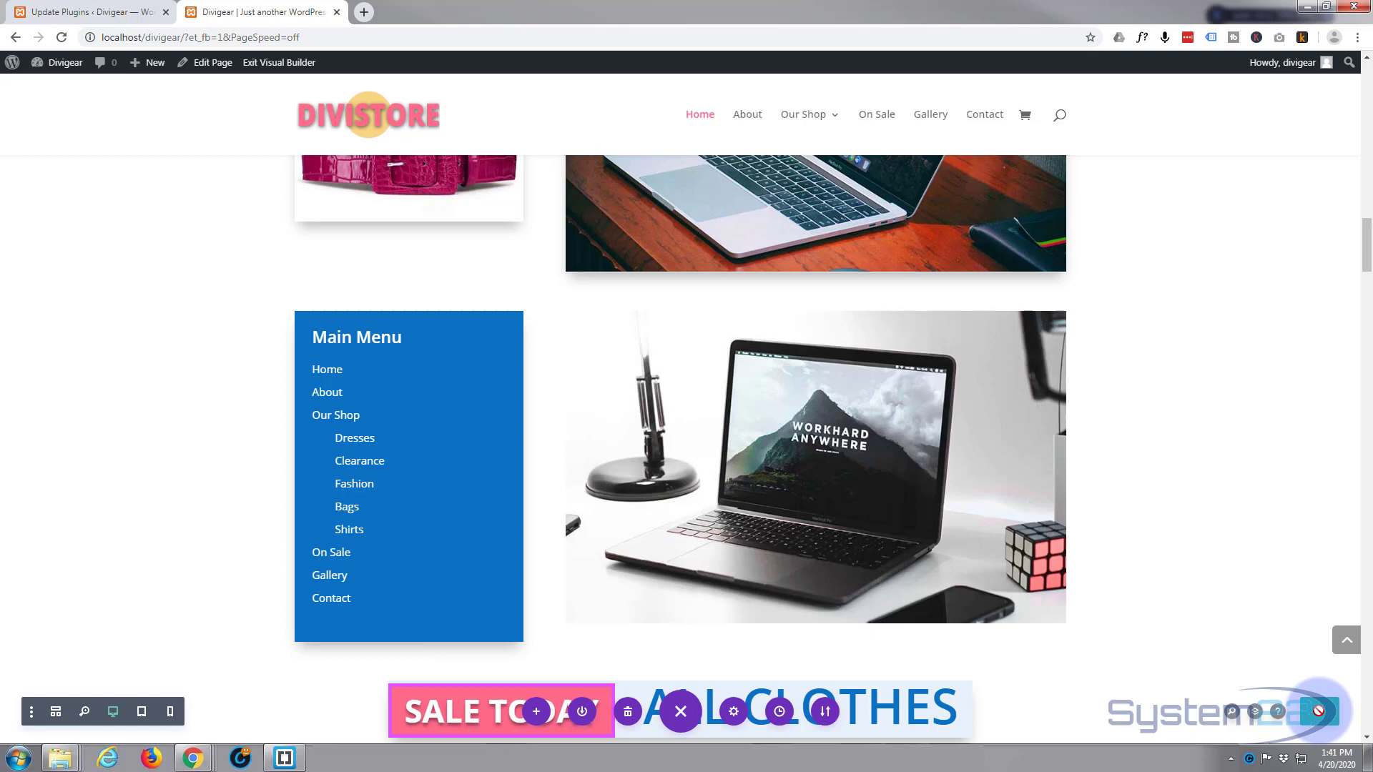
pyautogui.click(288, 63)
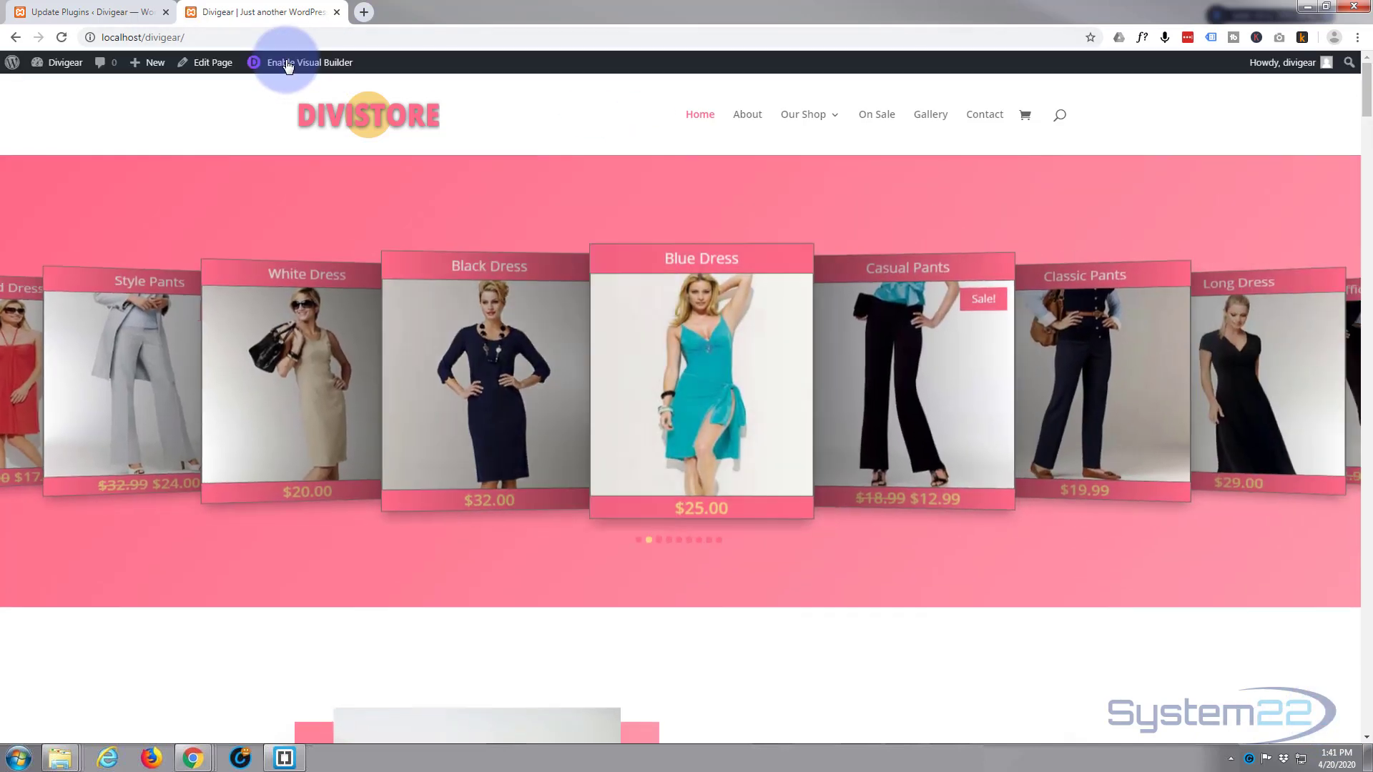
pyautogui.scroll(-6, 246, 157)
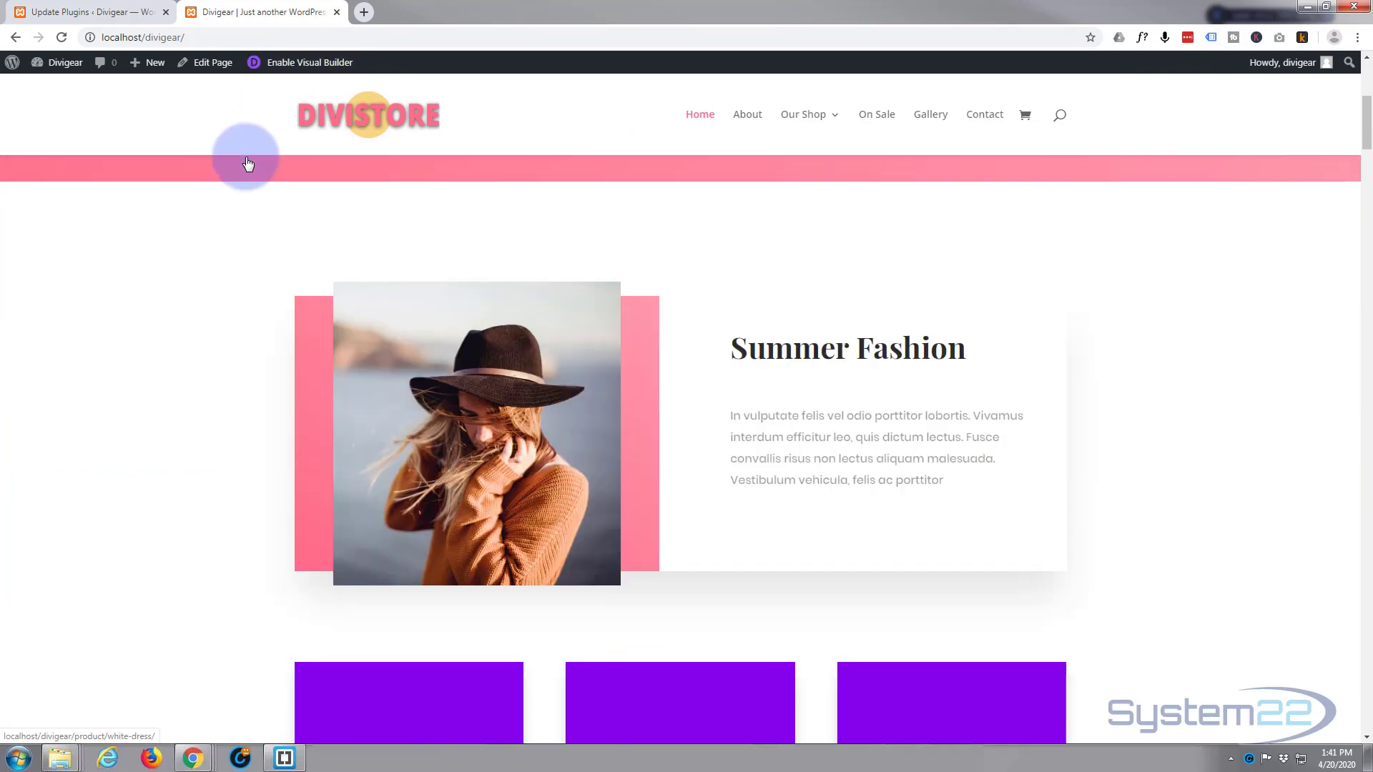
pyautogui.scroll(-15, 248, 163)
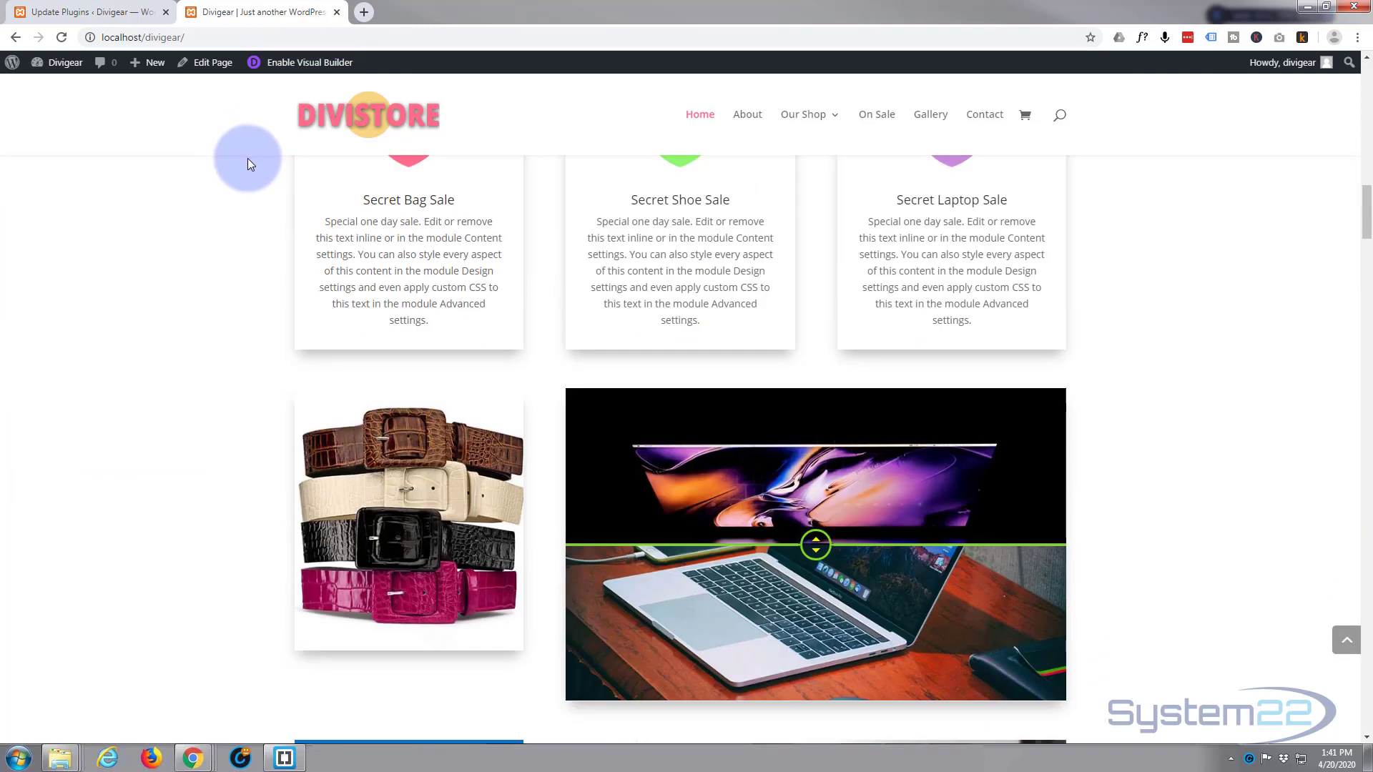
pyautogui.scroll(-7, 247, 159)
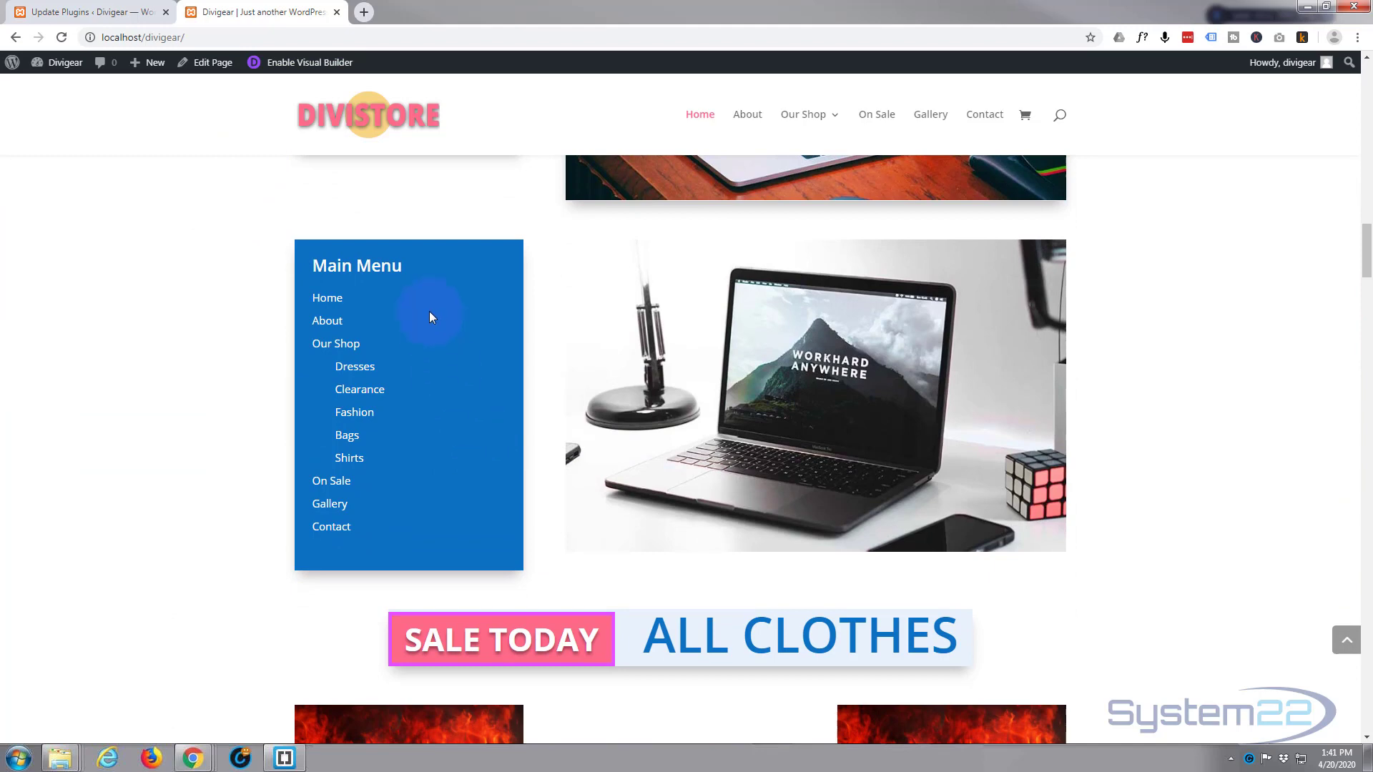